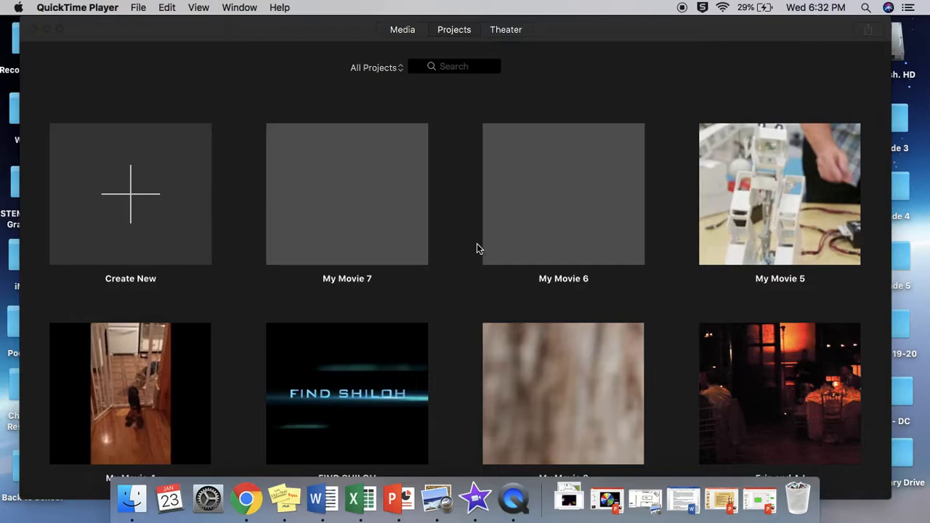
Find and open iMovie on the Mac, and create a new Movie project
{"action": "left_click", "coordinate": [866, 9]}
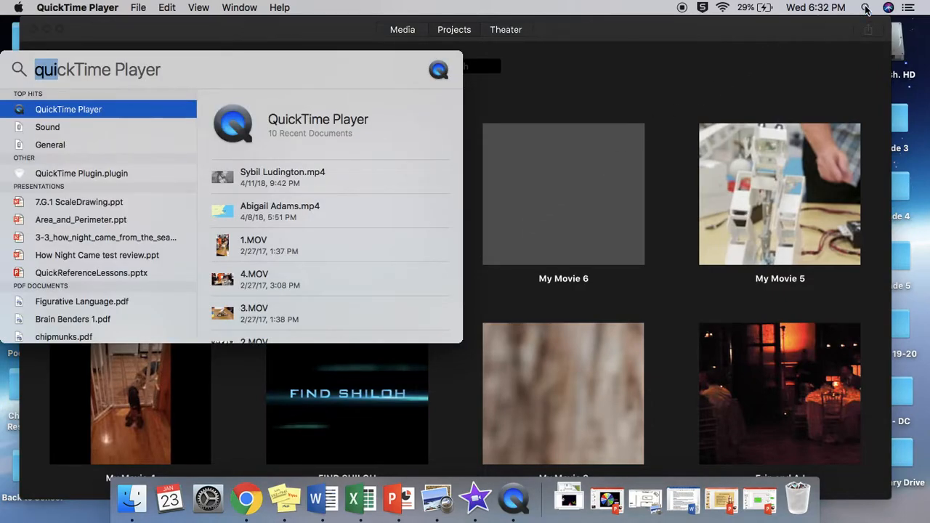
{"action": "type", "text": "imovi"}
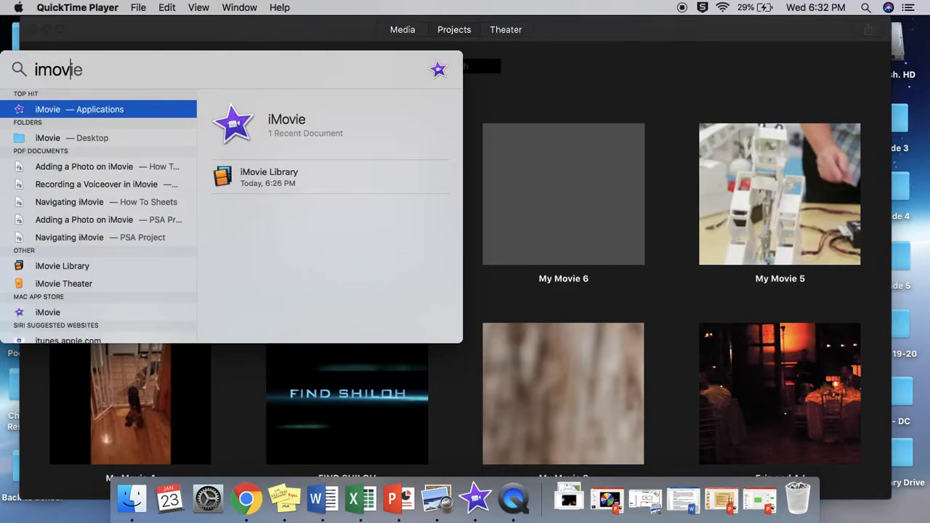
{"action": "type", "text": "e"}
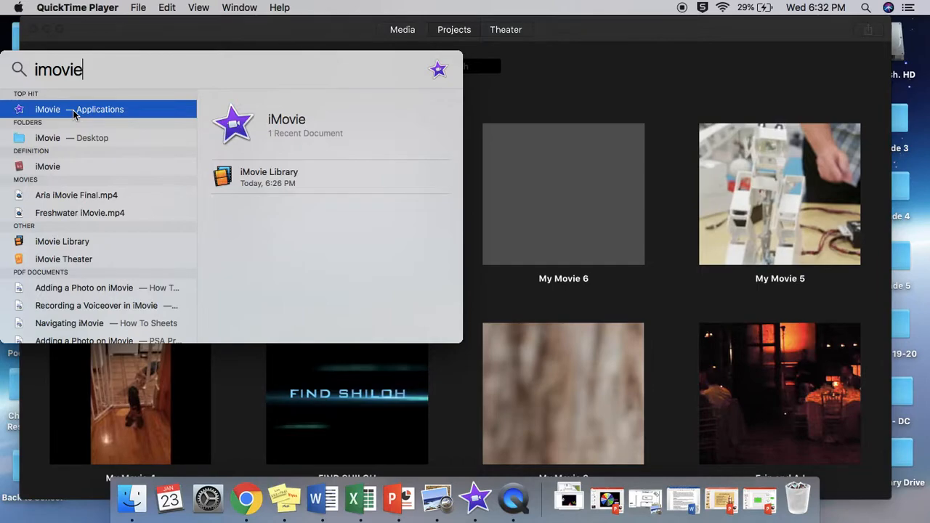
{"action": "left_click", "coordinate": [567, 49]}
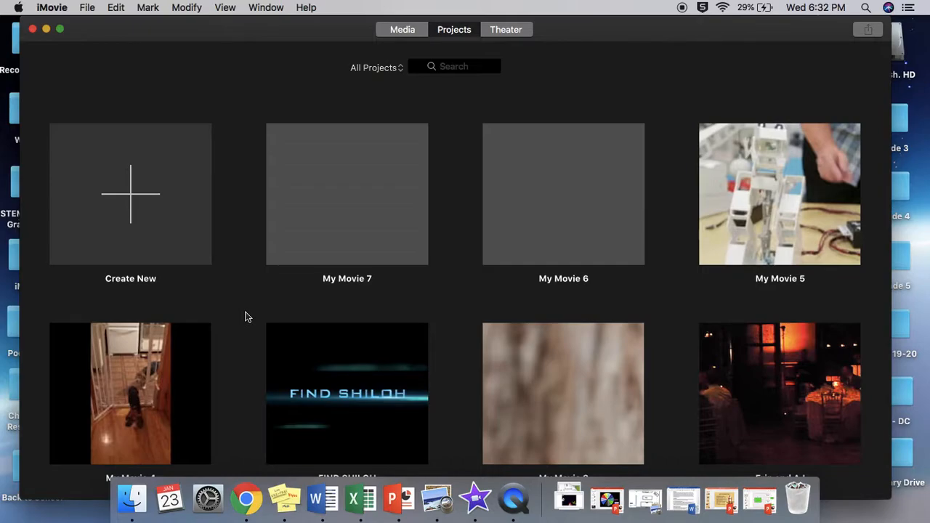
{"action": "left_click", "coordinate": [122, 182]}
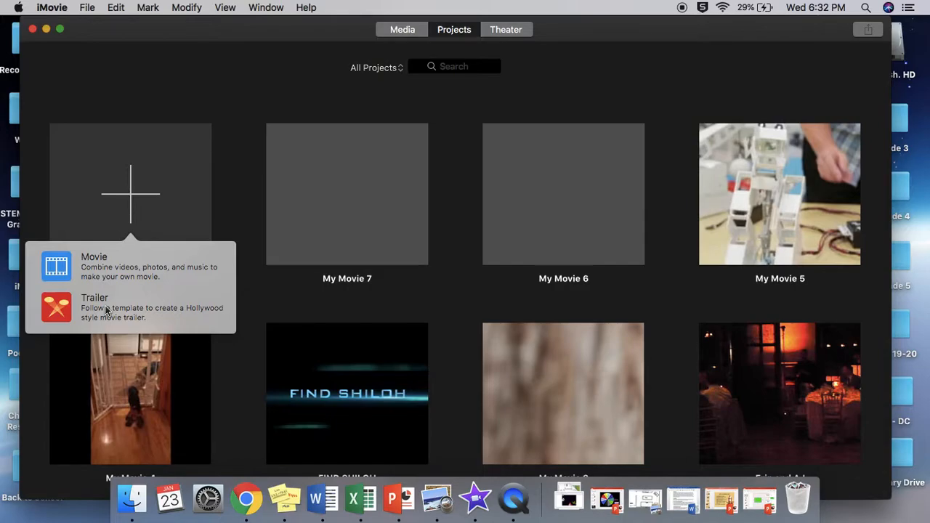
{"action": "left_click", "coordinate": [103, 268]}
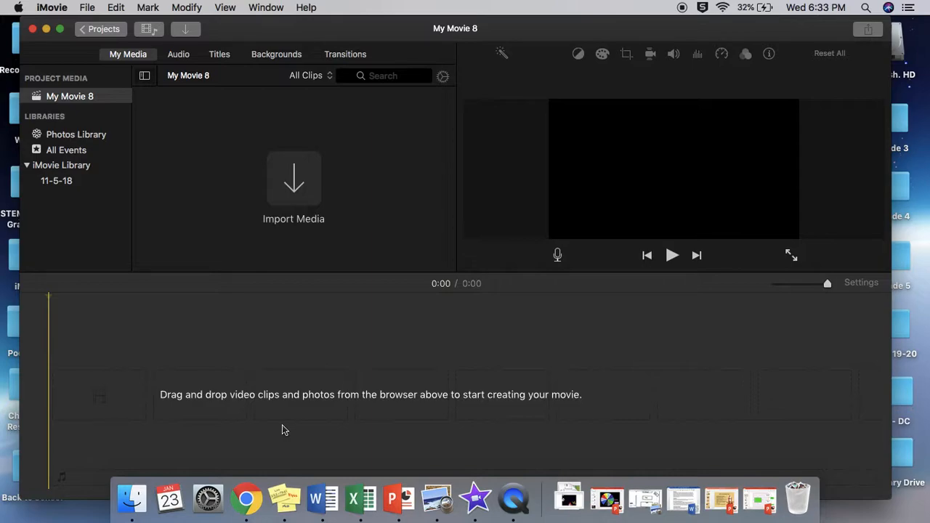
Add the Boogie Lights title to the start of the empty timeline
{"action": "left_click", "coordinate": [221, 54]}
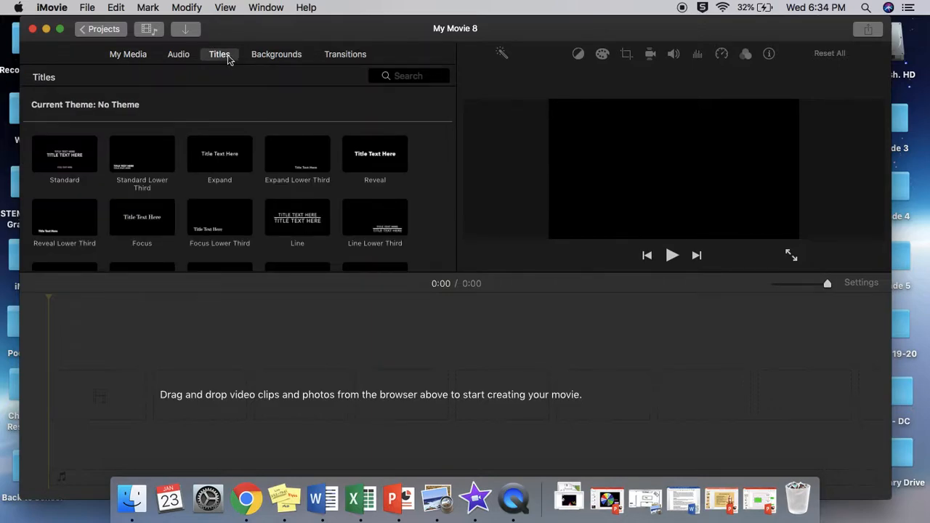
{"action": "scroll", "coordinate": [190, 165], "scroll_direction": "down", "scroll_amount": 3}
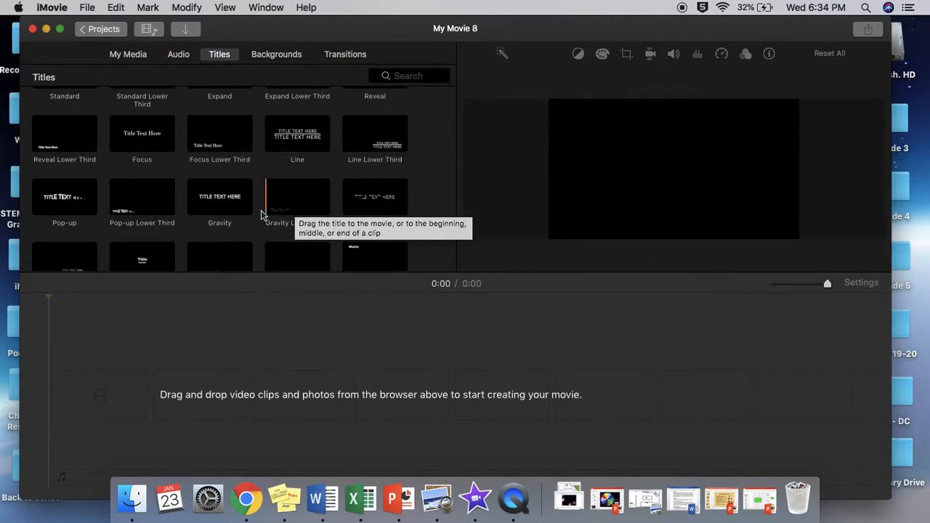
{"action": "scroll", "coordinate": [248, 221], "scroll_direction": "down", "scroll_amount": 3}
{"action": "scroll", "coordinate": [249, 223], "scroll_direction": "down", "scroll_amount": 2}
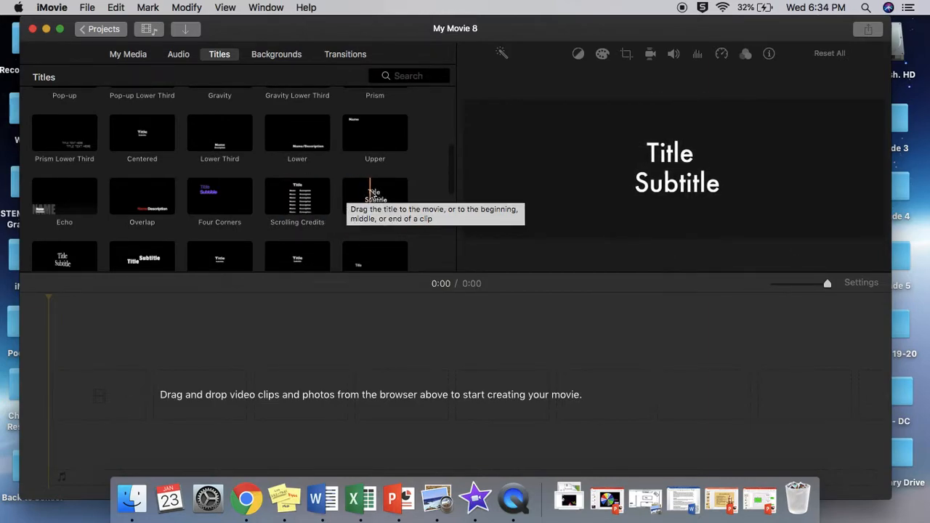
{"action": "scroll", "coordinate": [417, 212], "scroll_direction": "down", "scroll_amount": 4}
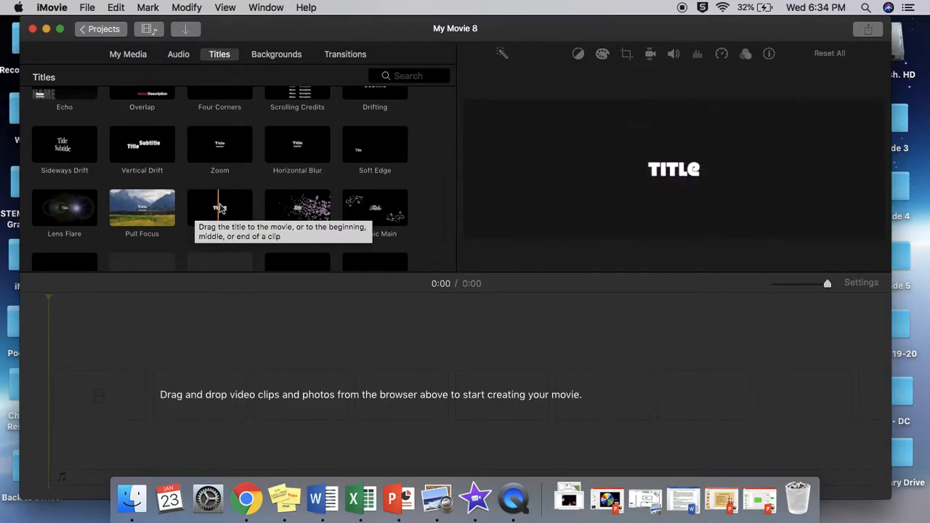
{"action": "left_click", "coordinate": [228, 205]}
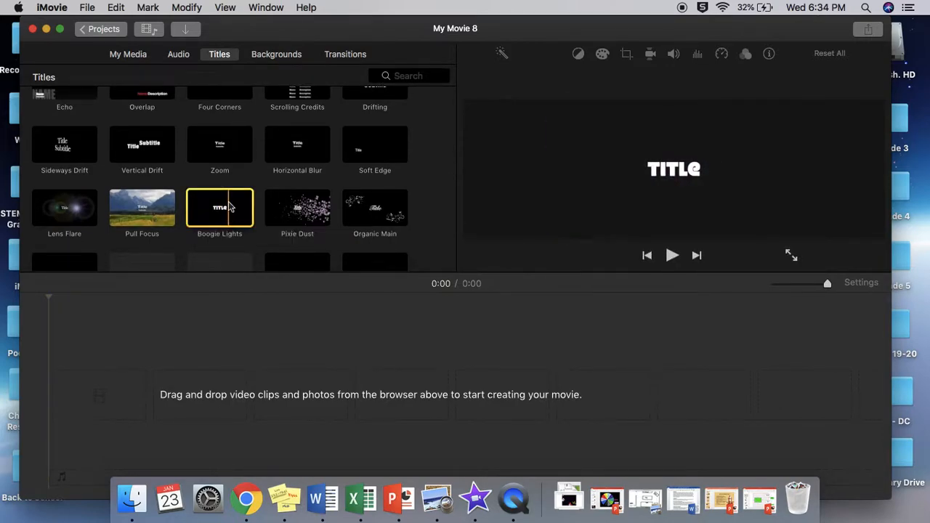
{"action": "left_click_drag", "start_coordinate": [228, 205], "coordinate": [73, 415]}
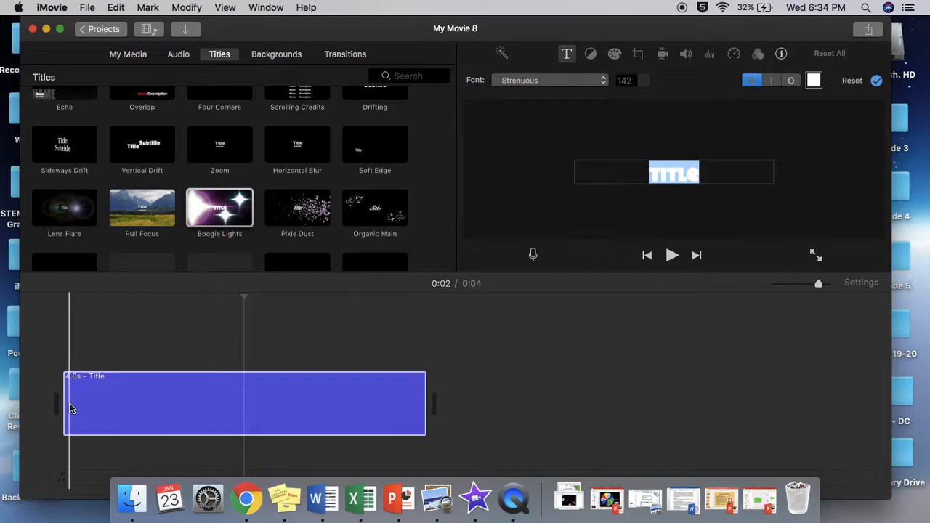
Replace the placeholder title text with "iMovie" and play the title from its beginning
{"action": "key", "text": "BackSpace"}
{"action": "type", "text": "iMovie"}
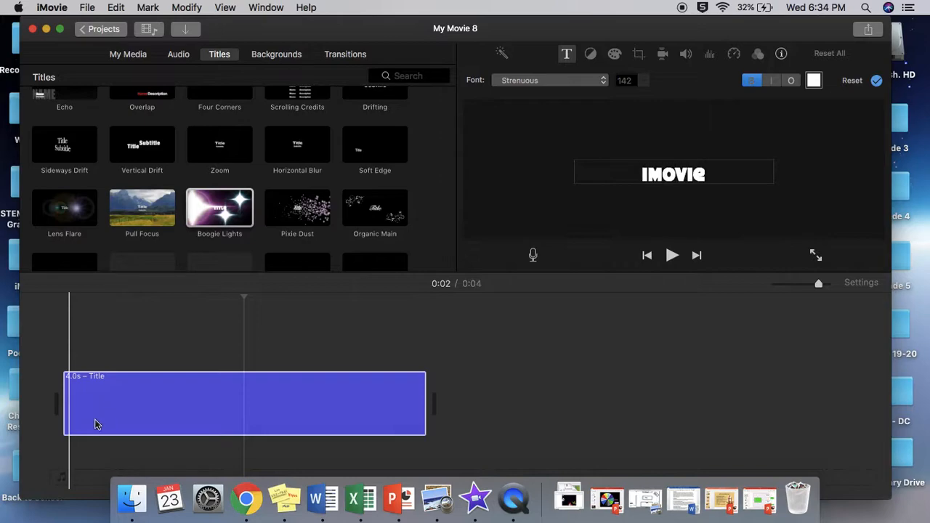
{"action": "left_click", "coordinate": [137, 383]}
{"action": "left_click", "coordinate": [143, 338]}
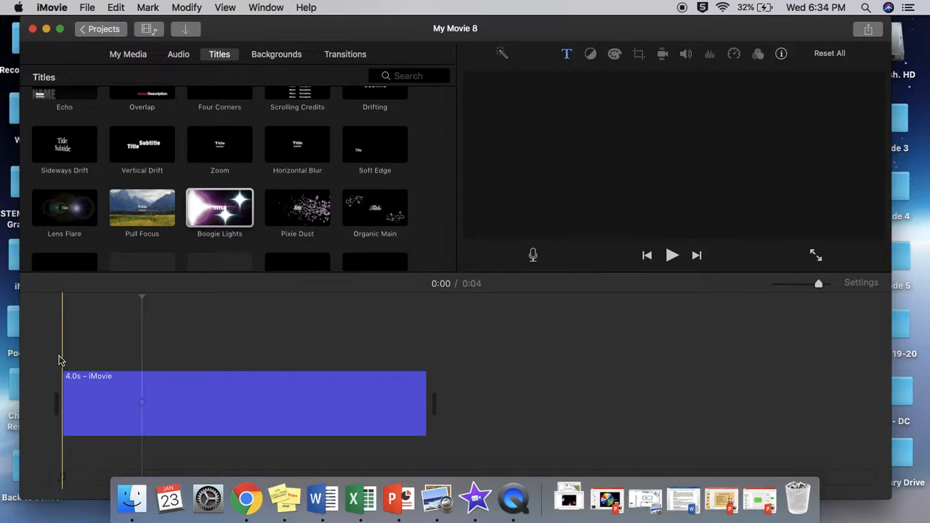
{"action": "left_click_drag", "start_coordinate": [141, 298], "coordinate": [59, 297]}
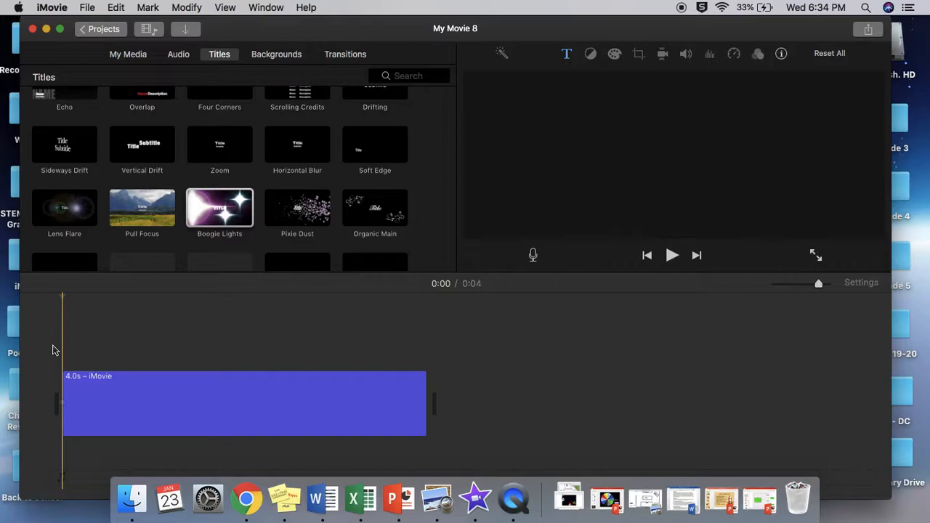
{"action": "key", "text": "space"}
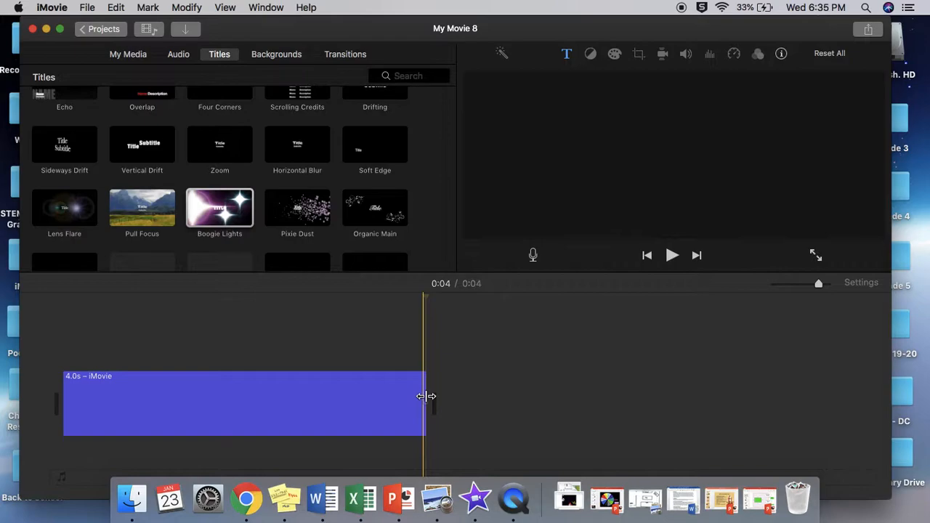
Shorten the iMovie title clip to 3.0 s and play it back from the start
{"action": "left_click_drag", "start_coordinate": [426, 396], "coordinate": [330, 390]}
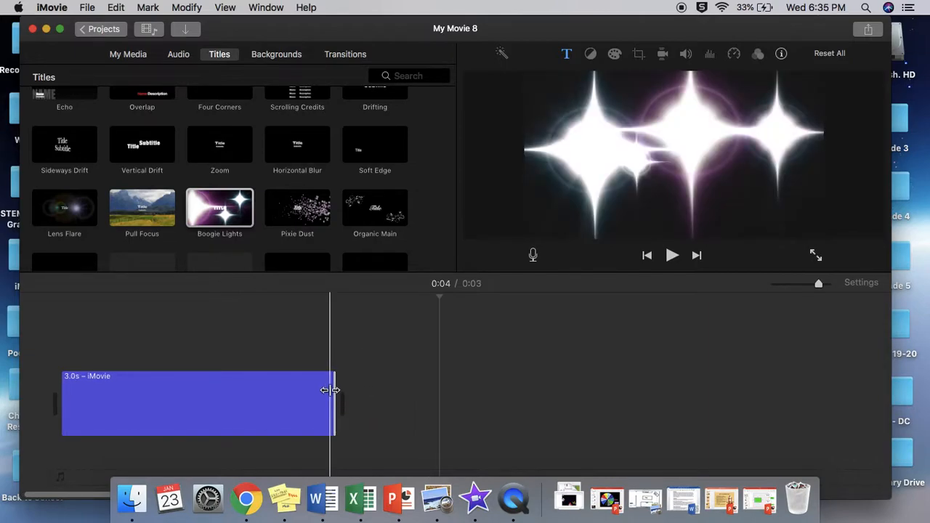
{"action": "left_click", "coordinate": [439, 304]}
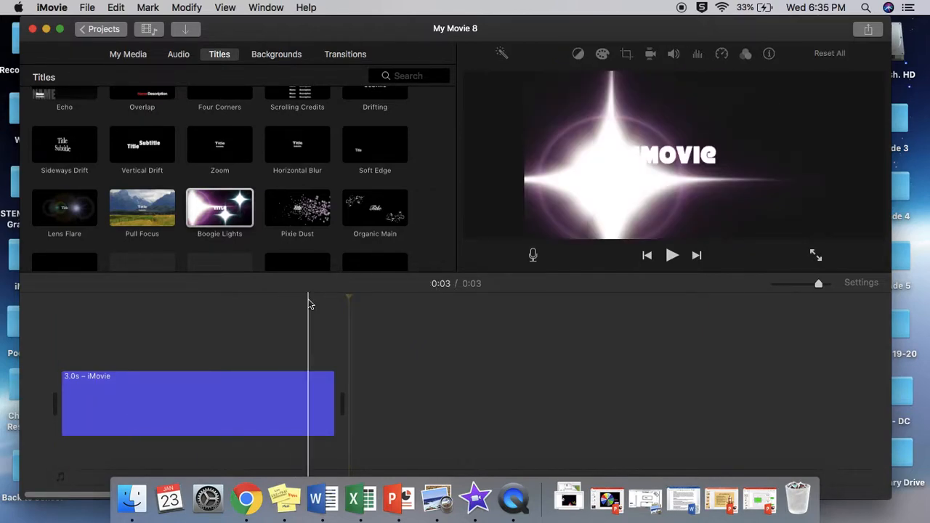
{"action": "left_click", "coordinate": [346, 303]}
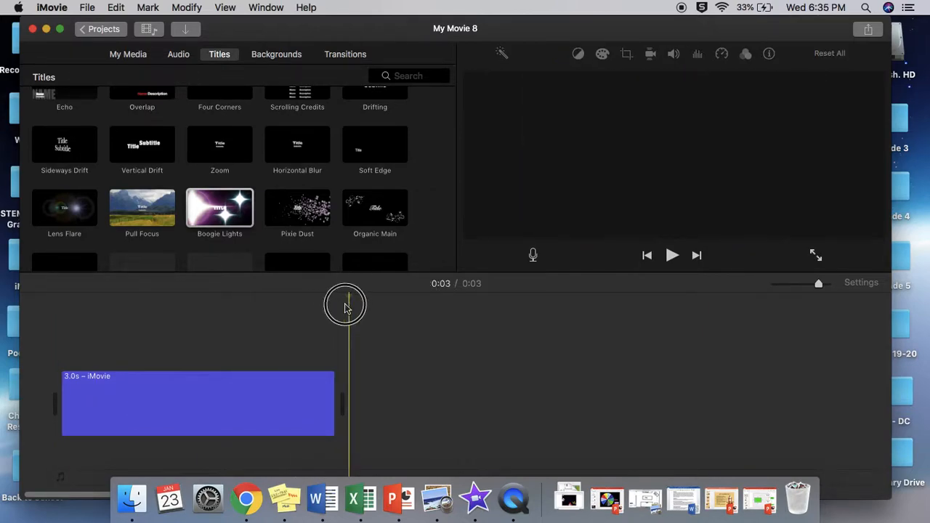
{"action": "left_click", "coordinate": [48, 349]}
{"action": "key", "text": "space"}
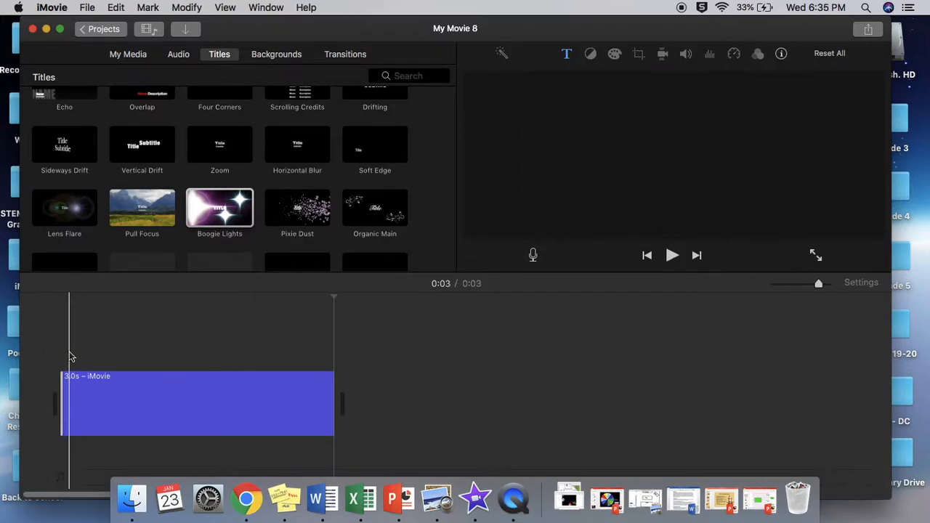
{"action": "left_click", "coordinate": [672, 255]}
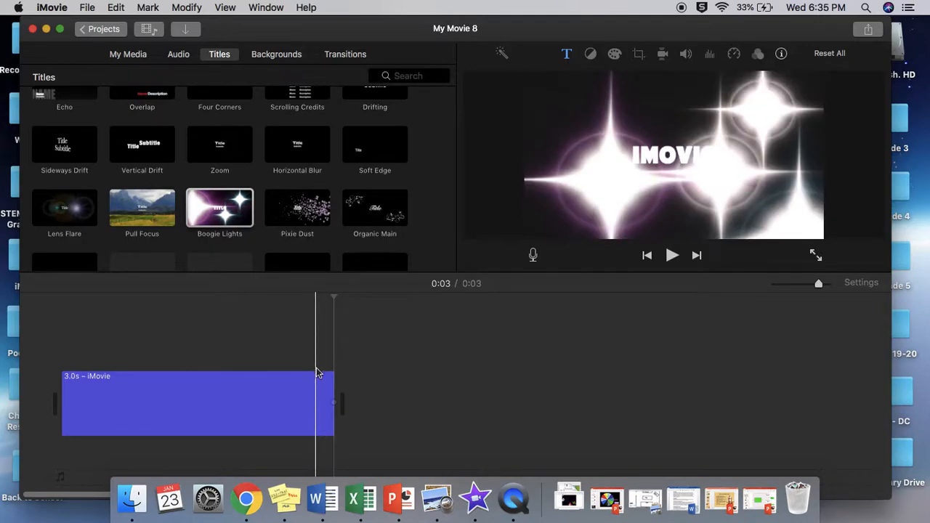
Switch to Chrome and search Google Images for "school clipart"
{"action": "left_click", "coordinate": [246, 499]}
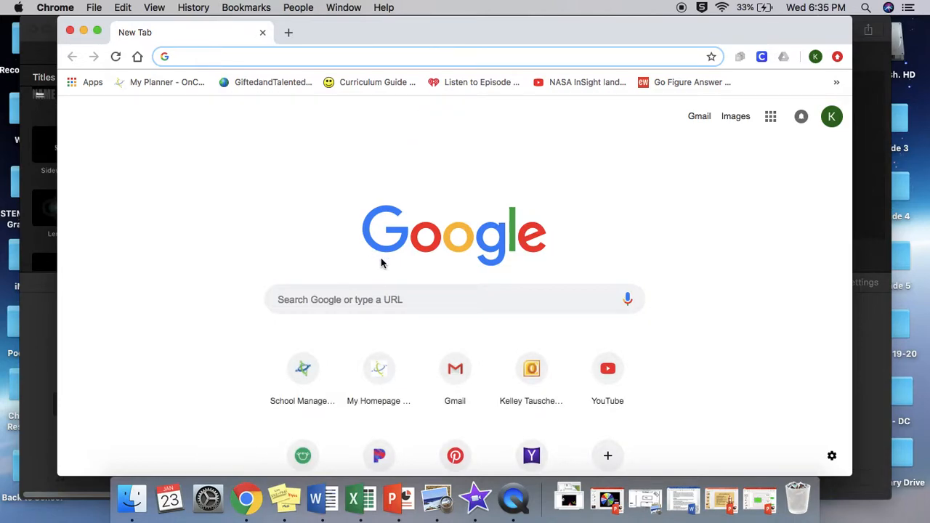
{"action": "left_click", "coordinate": [341, 300]}
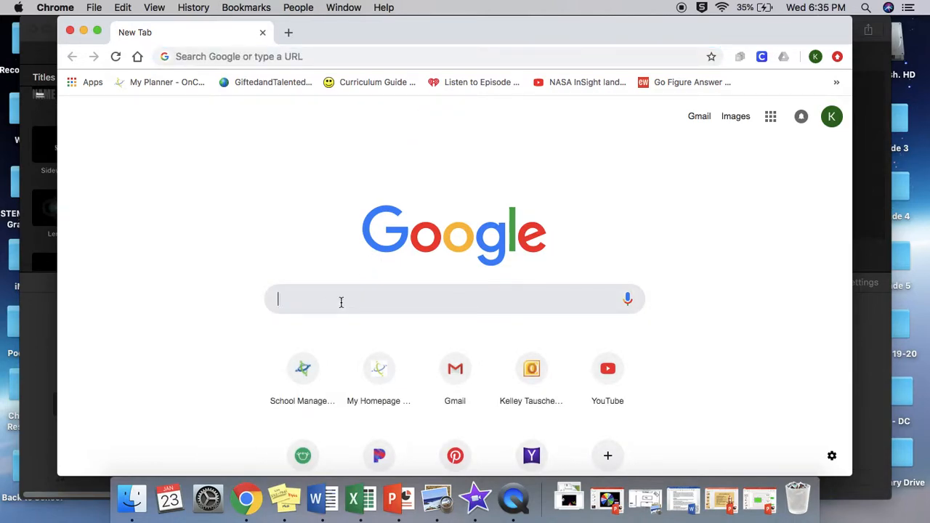
{"action": "type", "text": "scho"}
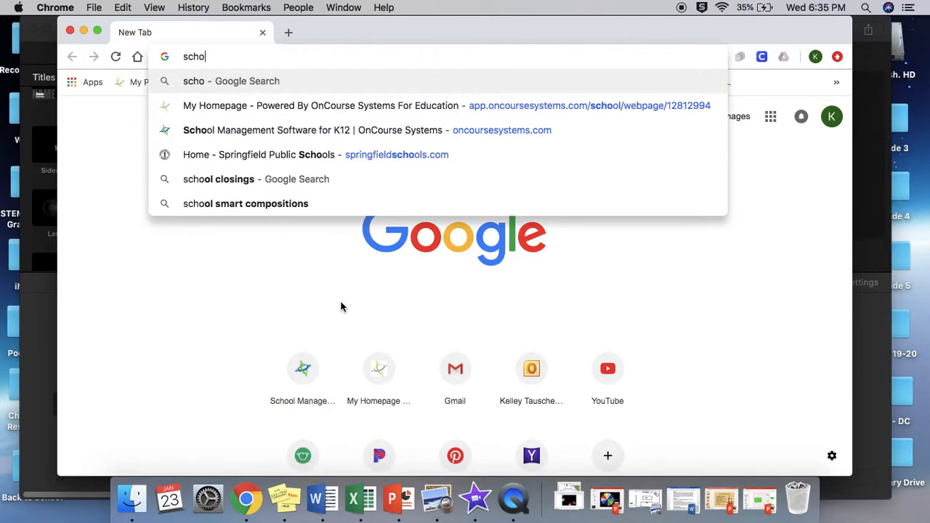
{"action": "type", "text": "ol clipart"}
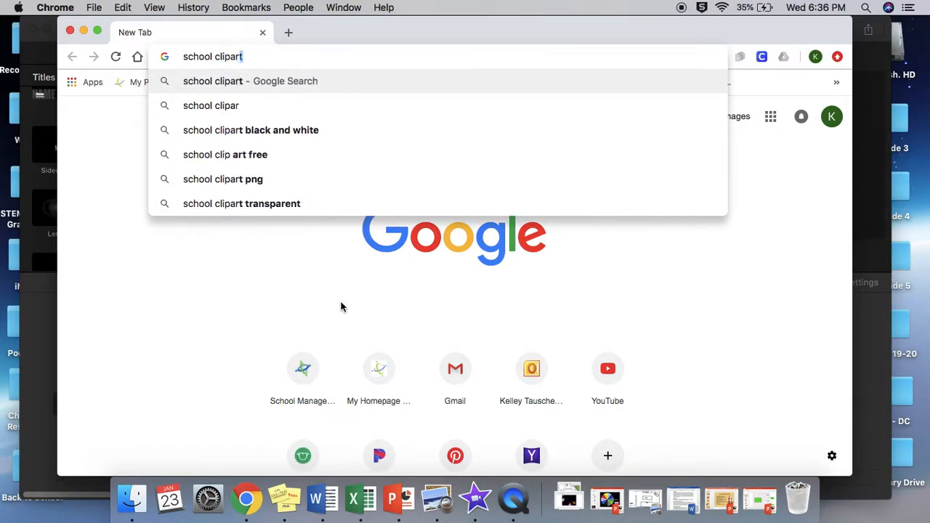
{"action": "key", "text": "Return"}
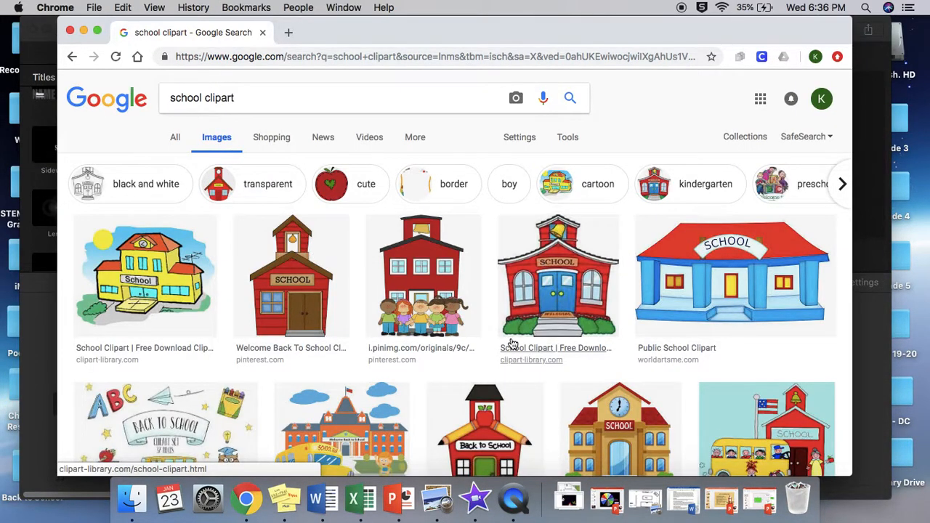
Open the red schoolhouse picture with the brown double door and save a copy of it on the desktop
{"action": "scroll", "coordinate": [513, 343], "scroll_direction": "down", "scroll_amount": 3}
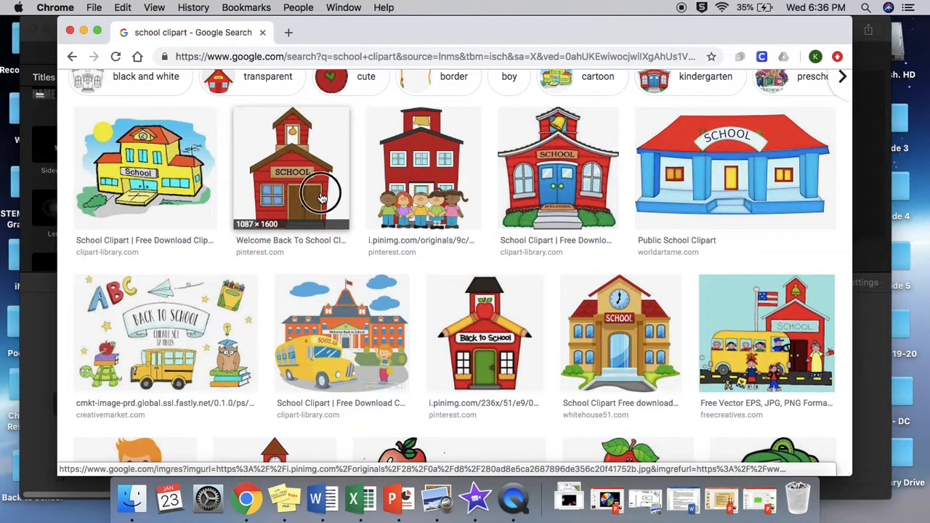
{"action": "left_click", "coordinate": [322, 199]}
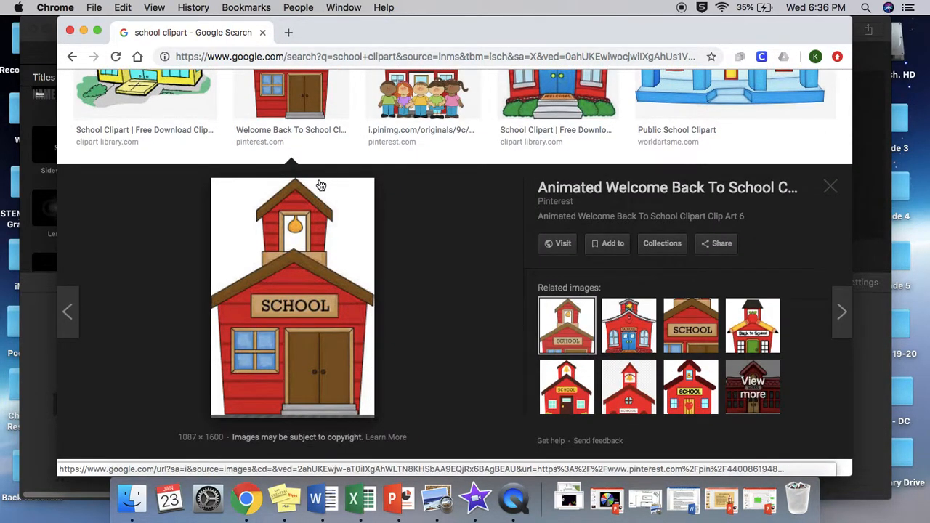
{"action": "left_click_drag", "start_coordinate": [294, 292], "coordinate": [905, 514]}
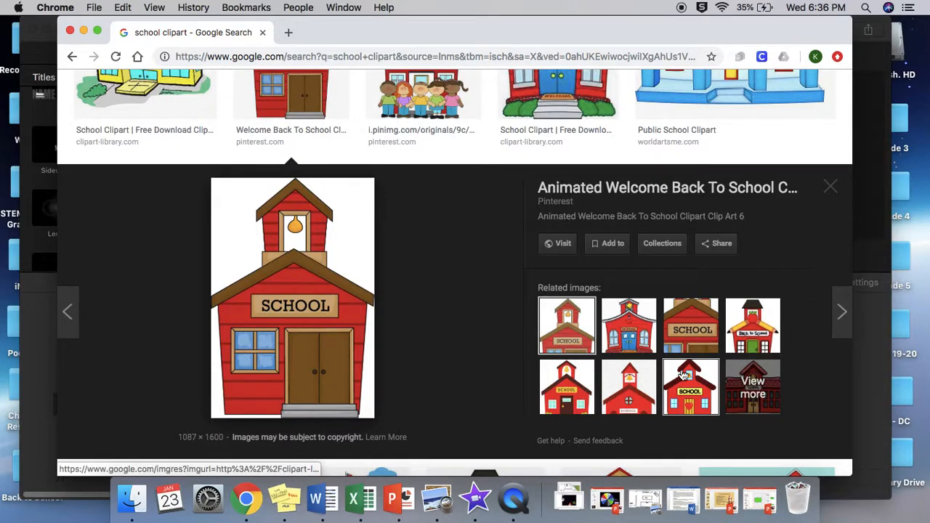
{"action": "left_click", "coordinate": [297, 305]}
{"action": "left_click_drag", "start_coordinate": [296, 305], "coordinate": [923, 440]}
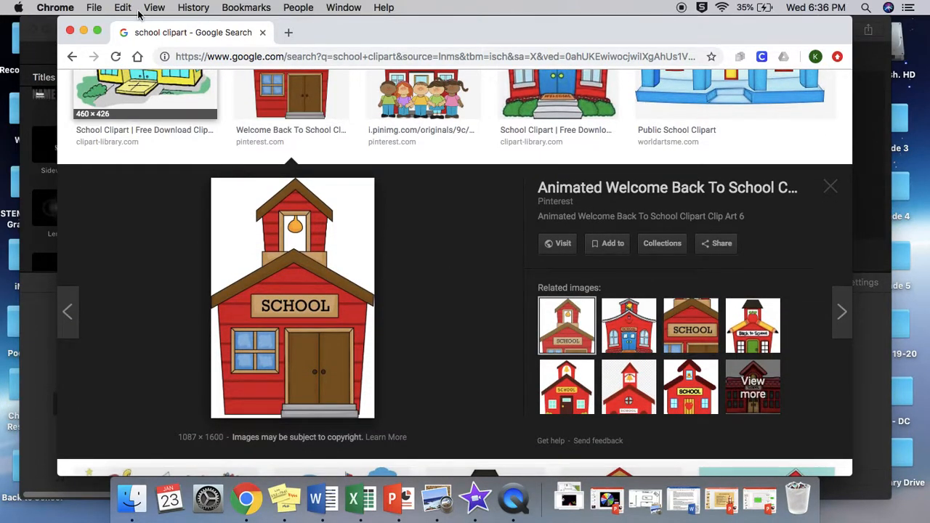
Minimize Chrome and move the iMovie window aside to uncover the saved schoolhouse picture on the desktop
{"action": "left_click", "coordinate": [83, 31]}
{"action": "left_click_drag", "start_coordinate": [375, 29], "coordinate": [379, 3]}
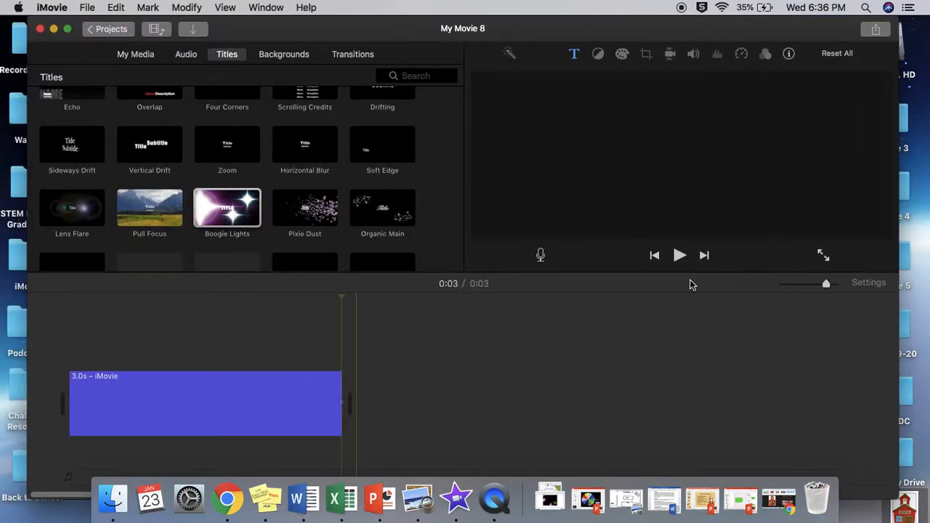
{"action": "left_click_drag", "start_coordinate": [660, 24], "coordinate": [640, 13]}
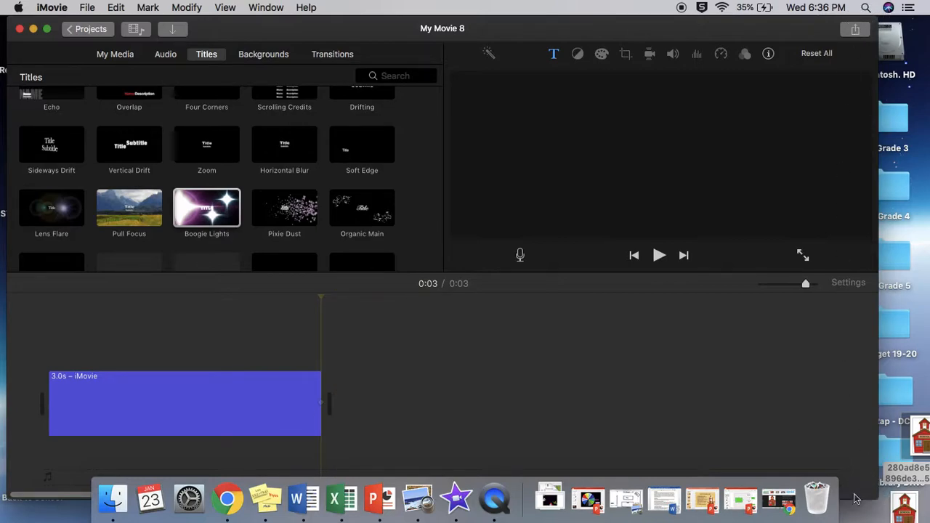
{"action": "left_click_drag", "start_coordinate": [295, 30], "coordinate": [287, 29]}
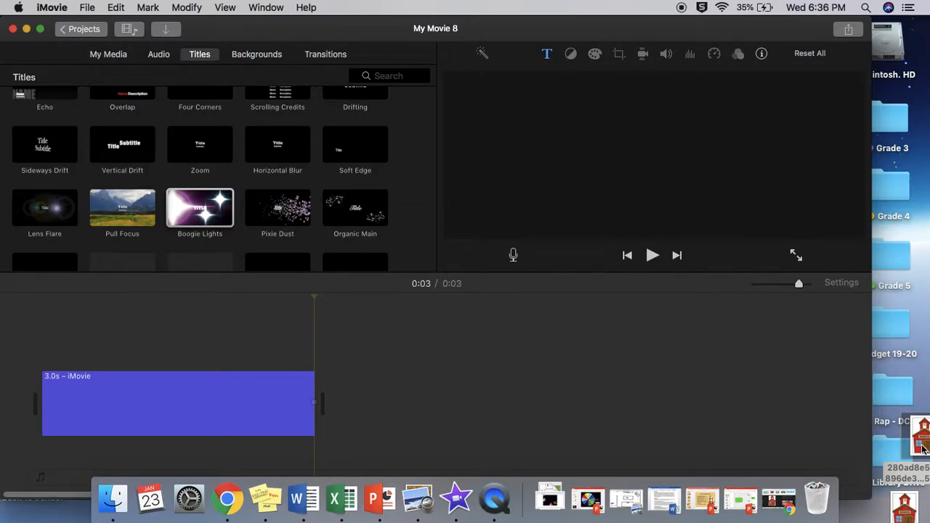
Add the schoolhouse picture to the timeline after the title and lengthen its clip until the movie runs 0:08
{"action": "left_click_drag", "start_coordinate": [925, 442], "coordinate": [348, 406]}
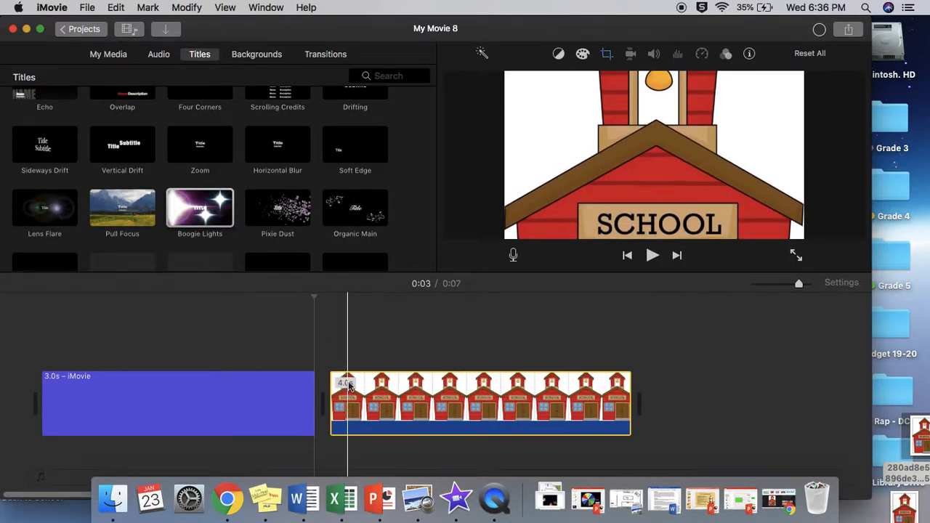
{"action": "left_click_drag", "start_coordinate": [630, 404], "coordinate": [713, 393]}
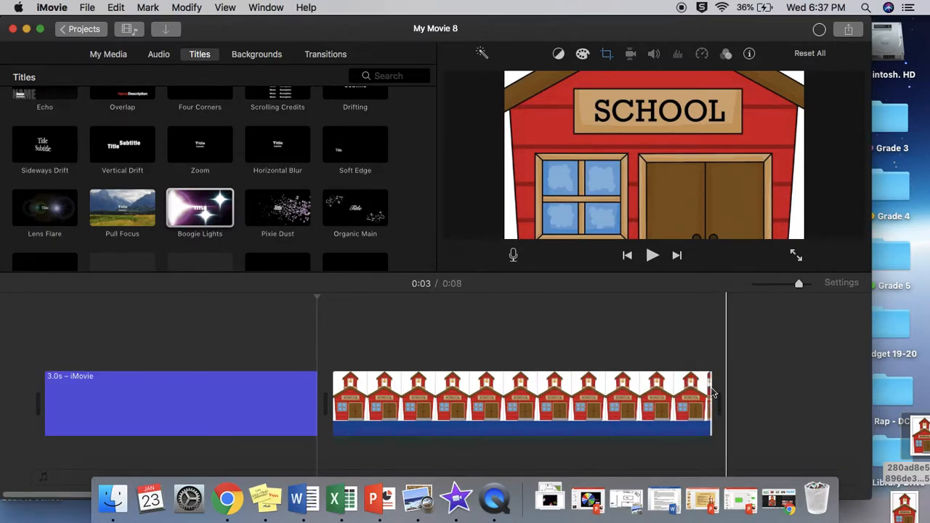
Play the movie from the start and set the schoolhouse picture's Ken Burns start frame on the bell tower and end frame on the door
{"action": "left_click", "coordinate": [42, 384]}
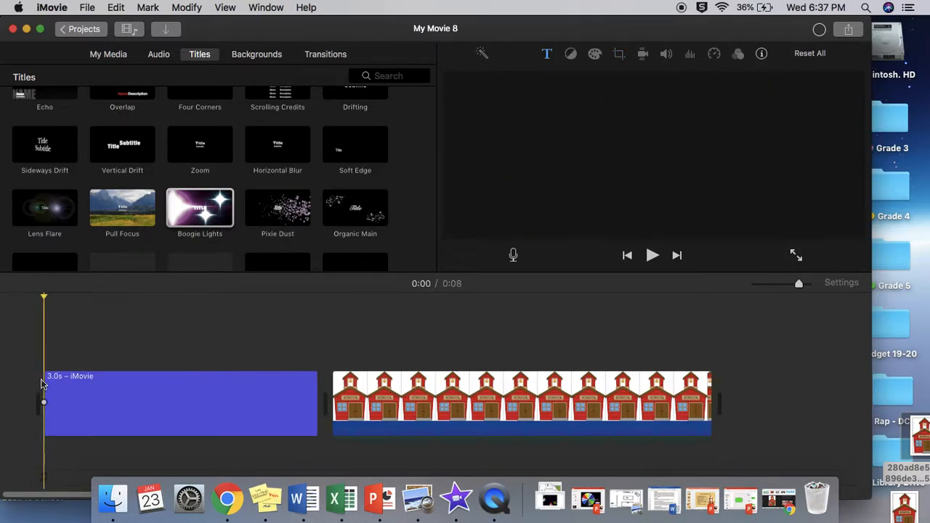
{"action": "key", "text": "space"}
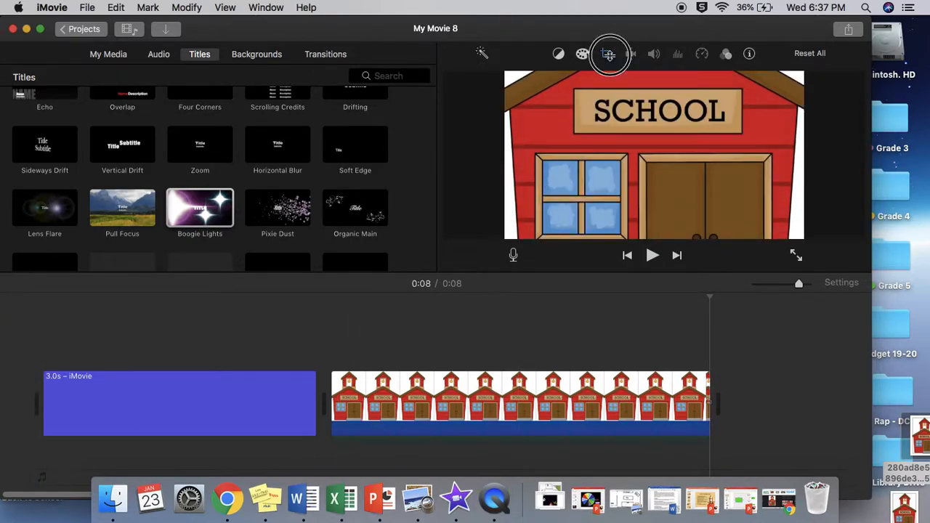
{"action": "left_click", "coordinate": [608, 56]}
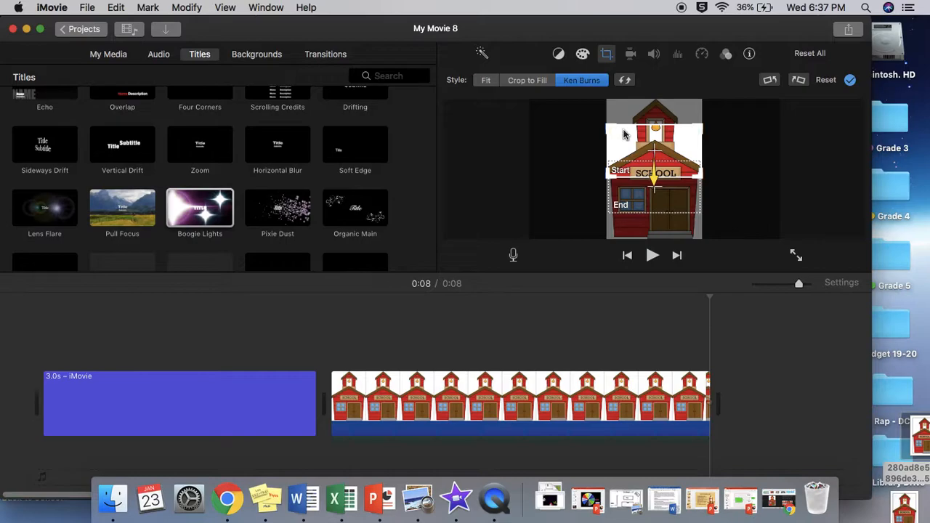
{"action": "left_click_drag", "start_coordinate": [665, 146], "coordinate": [667, 124]}
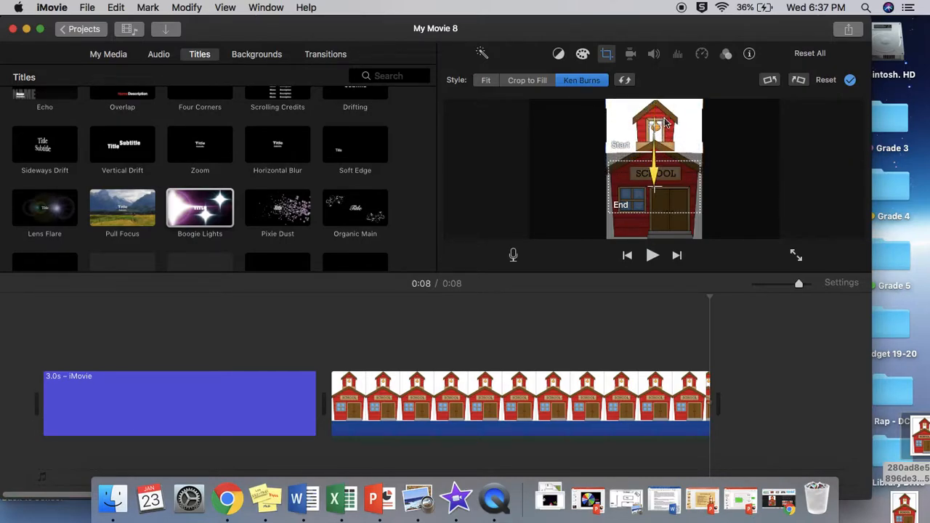
{"action": "mouse_move", "coordinate": [670, 206]}
{"action": "left_mouse_down"}
{"action": "mouse_move", "coordinate": [663, 171]}
{"action": "mouse_move", "coordinate": [668, 207]}
{"action": "left_mouse_up"}
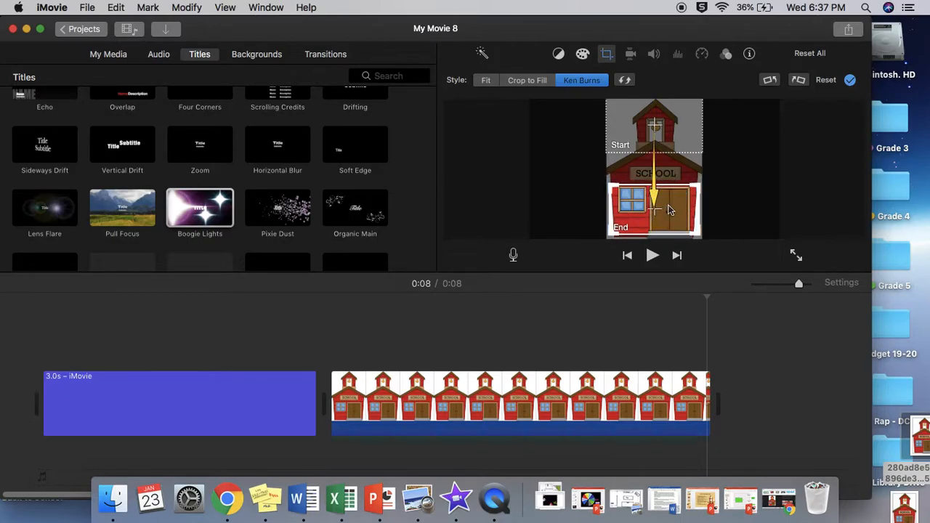
Play the schoolhouse clip from its beginning to review the Ken Burns movement
{"action": "left_click", "coordinate": [653, 258]}
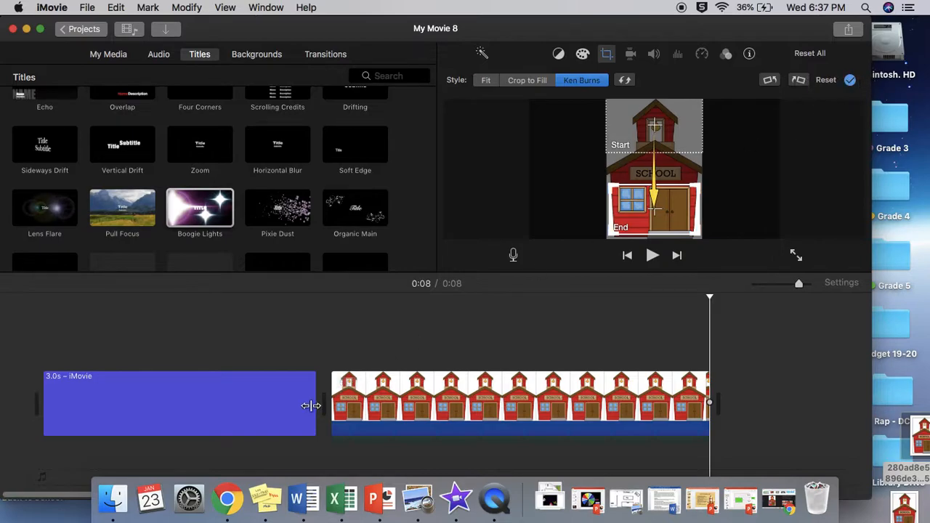
{"action": "left_click", "coordinate": [91, 431]}
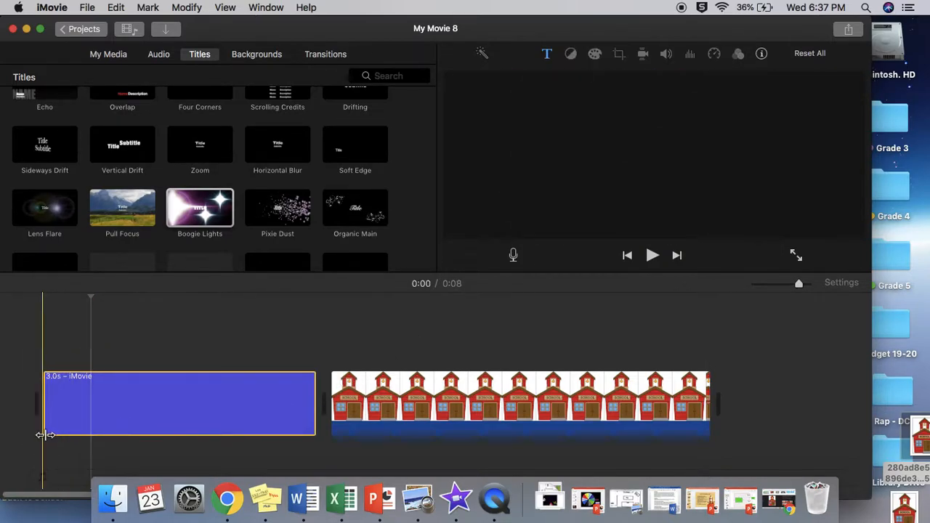
{"action": "left_click", "coordinate": [327, 458]}
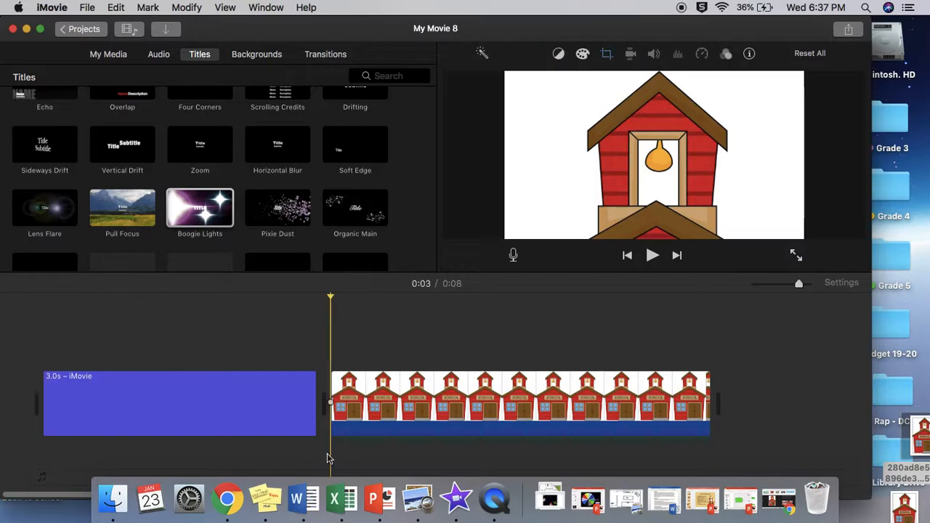
{"action": "key", "text": "space"}
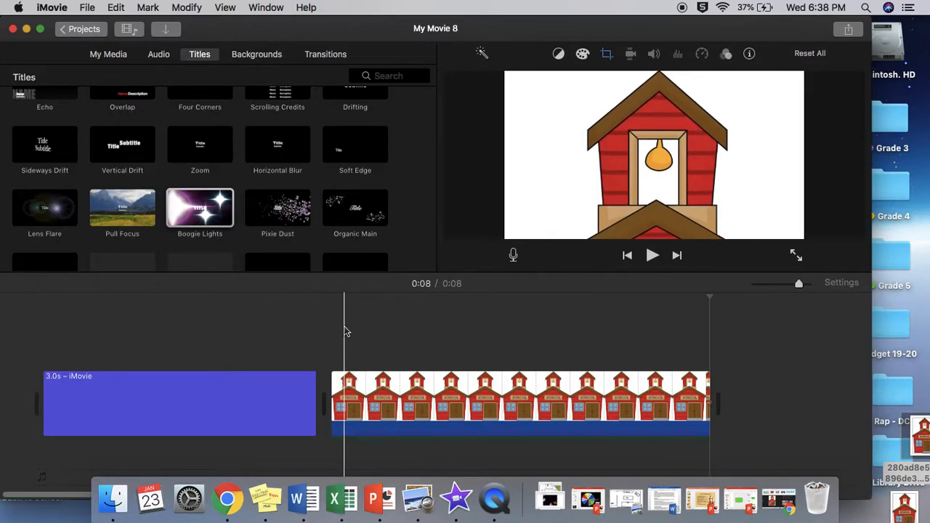
Add the Ripple transition between the title and the schoolhouse picture, and play the movie from the start
{"action": "left_click", "coordinate": [317, 55]}
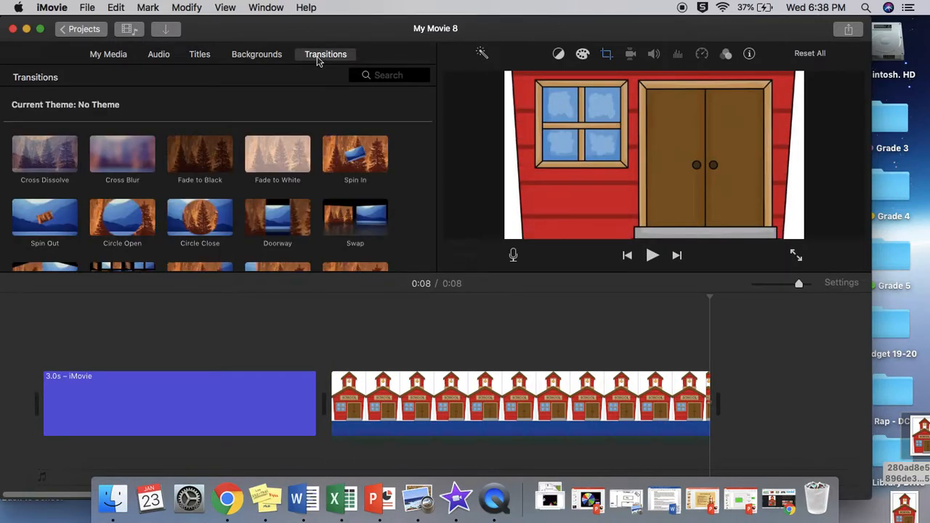
{"action": "left_click", "coordinate": [102, 163]}
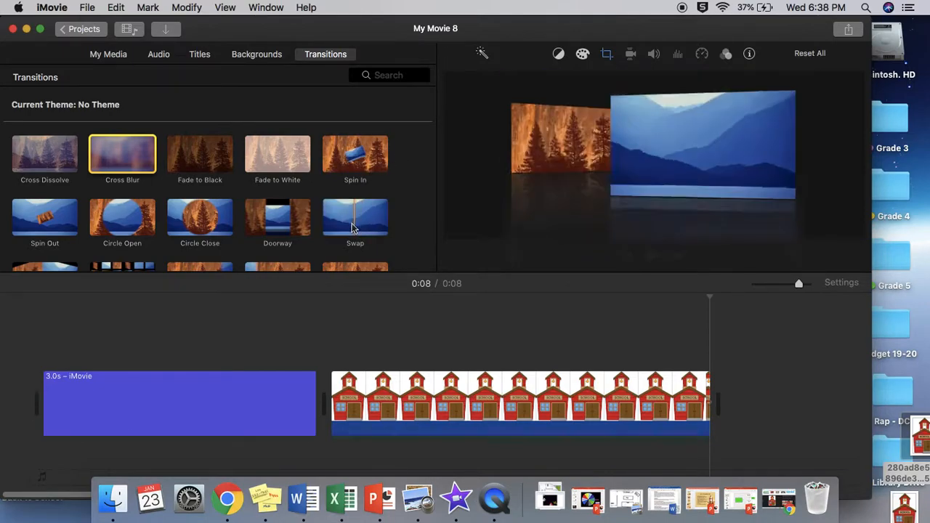
{"action": "scroll", "coordinate": [352, 229], "scroll_direction": "down", "scroll_amount": 8}
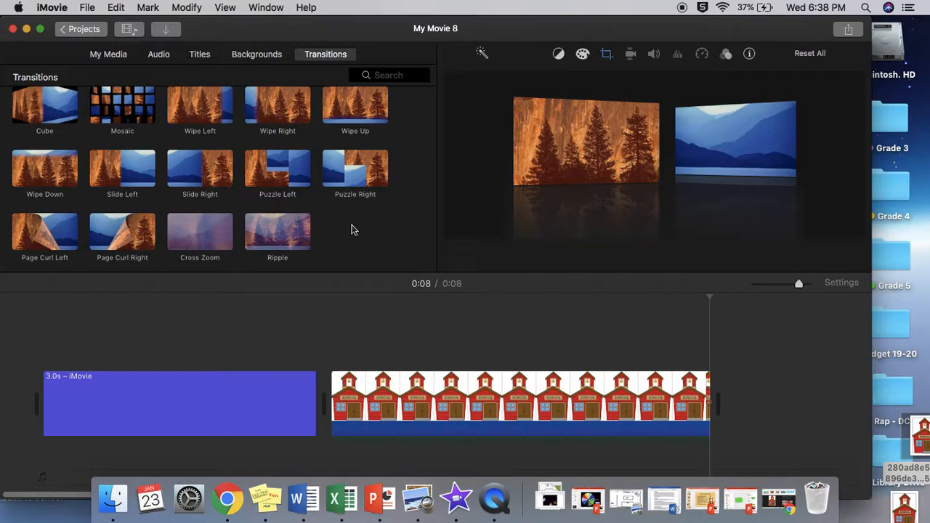
{"action": "left_click", "coordinate": [258, 234]}
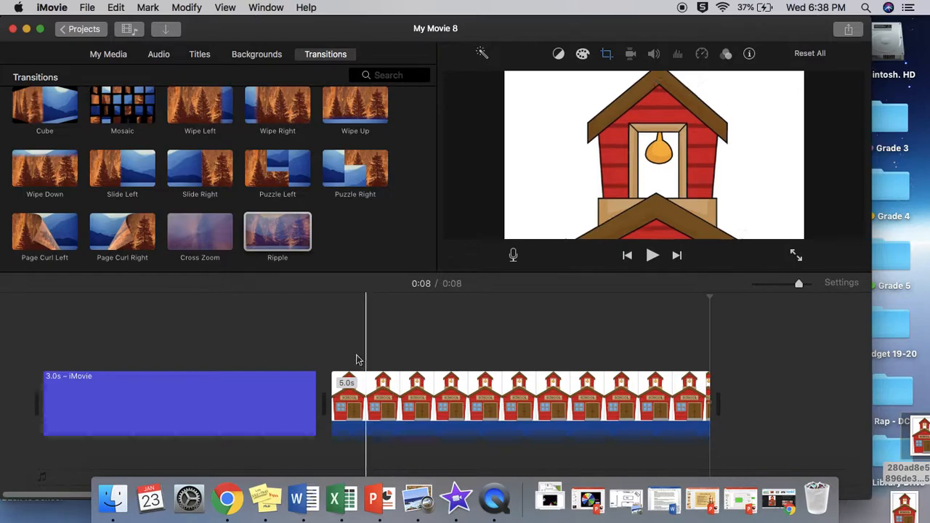
{"action": "left_click", "coordinate": [287, 225]}
{"action": "left_click_drag", "start_coordinate": [287, 225], "coordinate": [280, 403]}
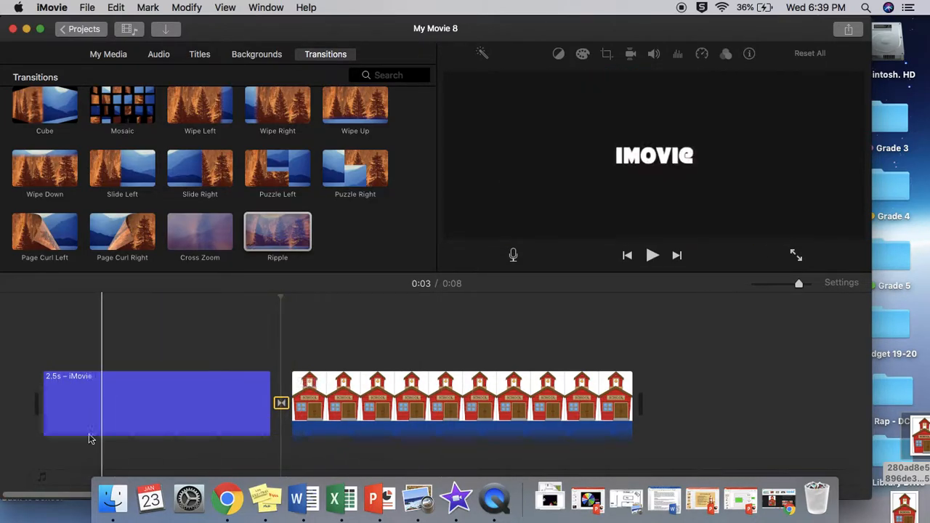
{"action": "left_click", "coordinate": [36, 446]}
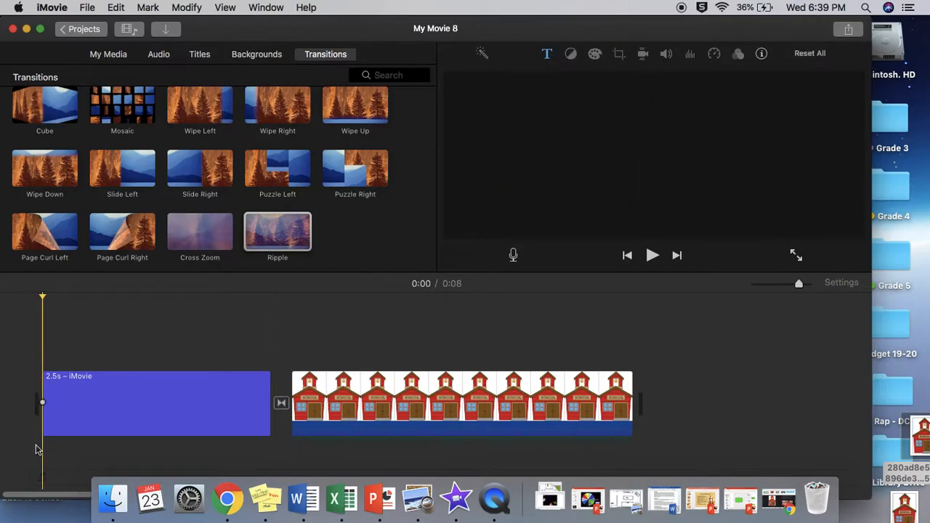
{"action": "key", "text": "space"}
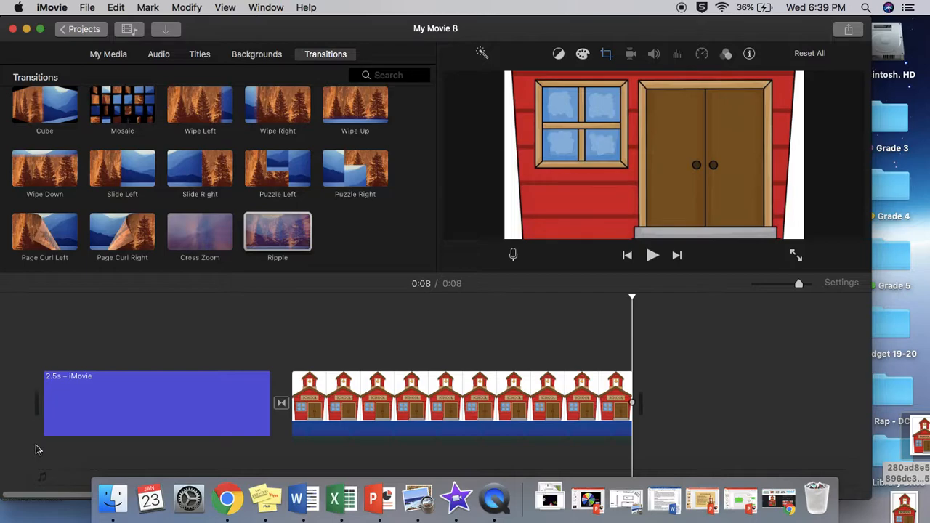
Delete the Ripple transition between the title and the schoolhouse picture
{"action": "left_click", "coordinate": [283, 404]}
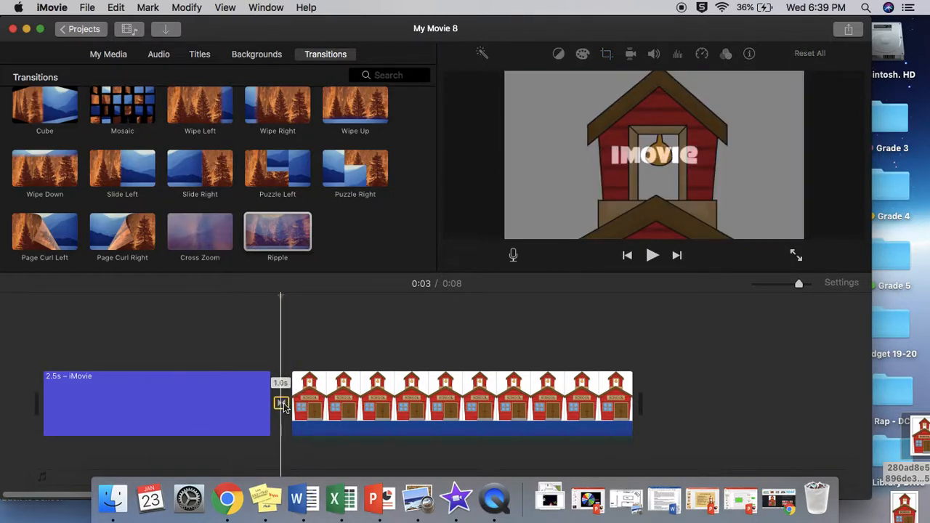
{"action": "left_click", "coordinate": [329, 406]}
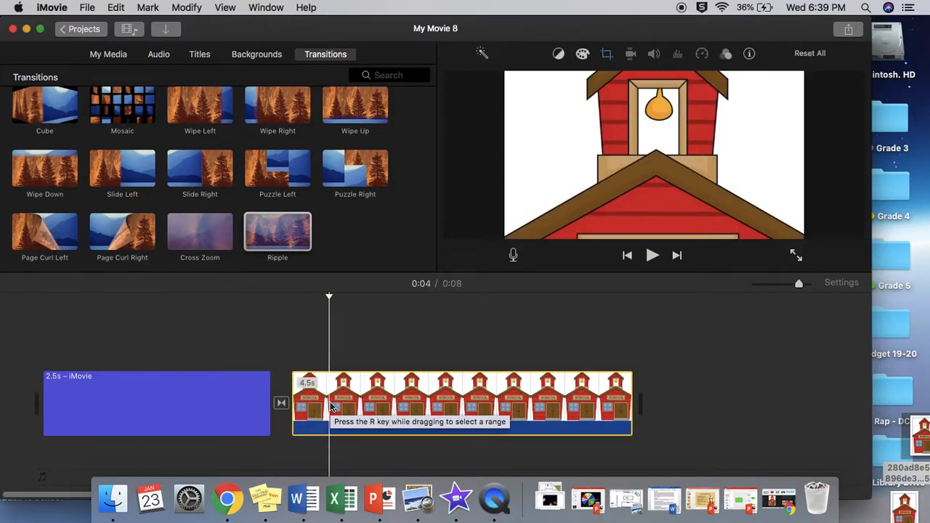
{"action": "left_click", "coordinate": [284, 407]}
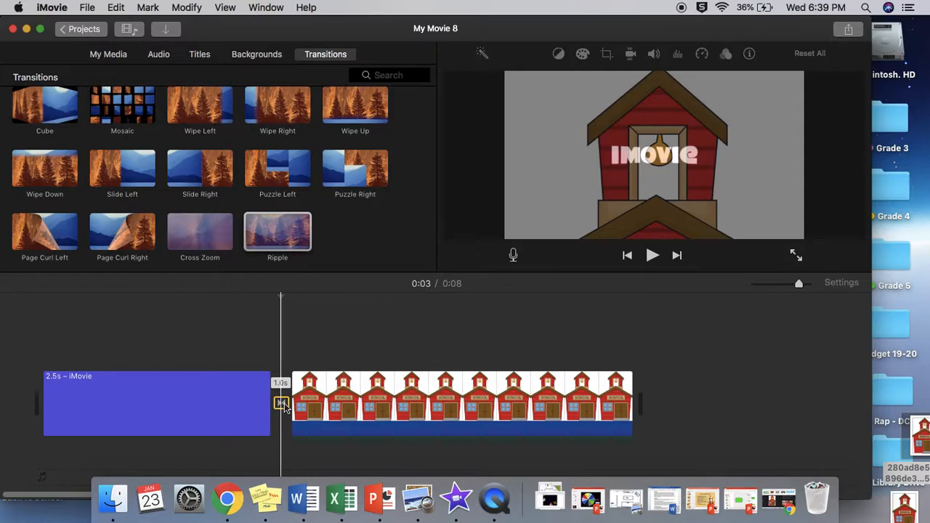
{"action": "key", "text": "Delete"}
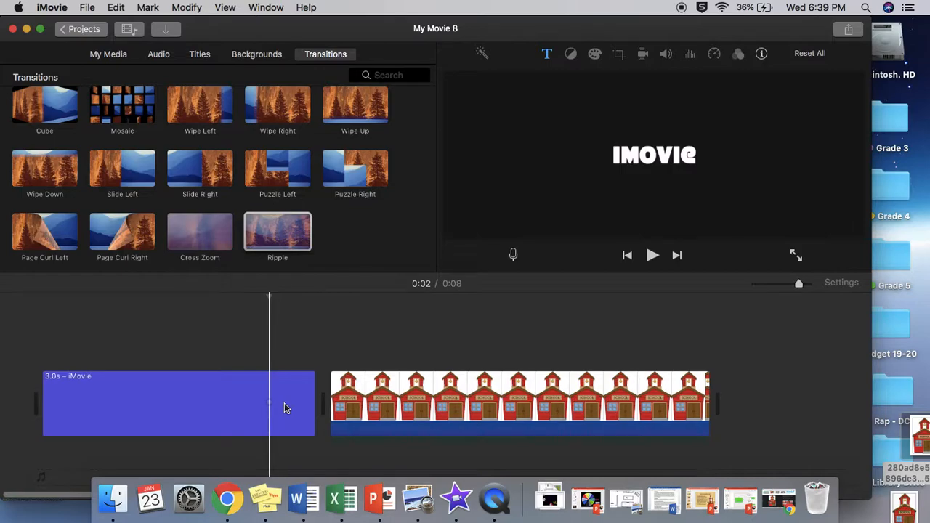
Add the Cross Blur transition between the title and the schoolhouse picture
{"action": "scroll", "coordinate": [254, 234], "scroll_direction": "up", "scroll_amount": 3}
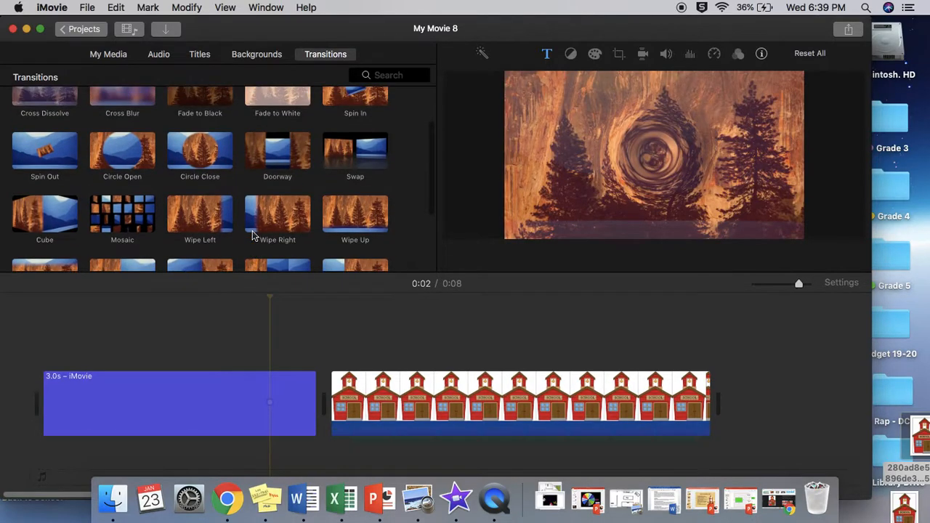
{"action": "scroll", "coordinate": [253, 234], "scroll_direction": "up", "scroll_amount": 3}
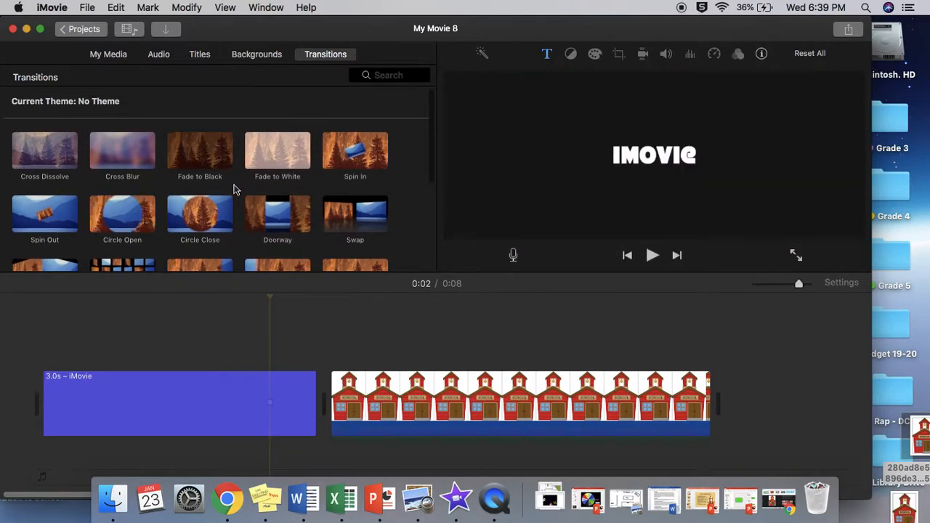
{"action": "left_click", "coordinate": [117, 159]}
{"action": "left_click_drag", "start_coordinate": [117, 159], "coordinate": [281, 404]}
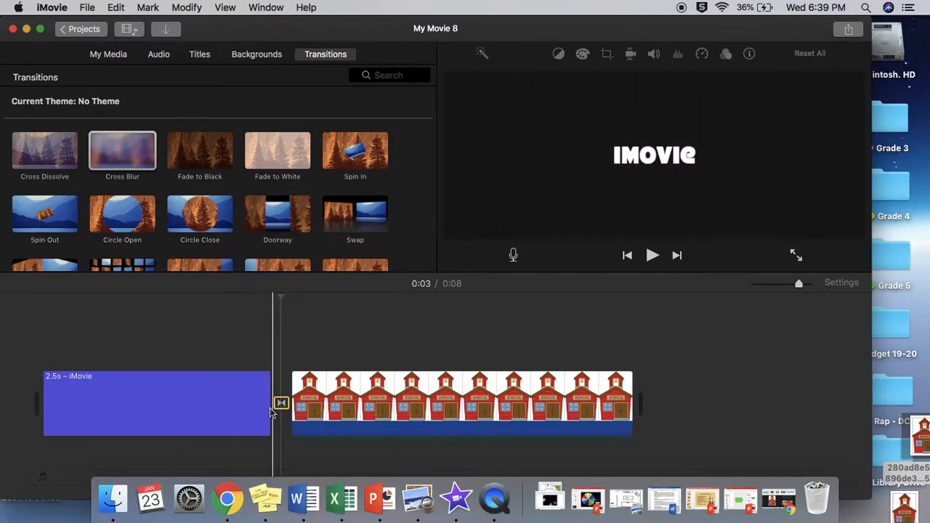
Lengthen the title clip to 3.0 s and play the movie from the start
{"action": "left_click", "coordinate": [268, 412]}
{"action": "left_click_drag", "start_coordinate": [268, 412], "coordinate": [320, 410]}
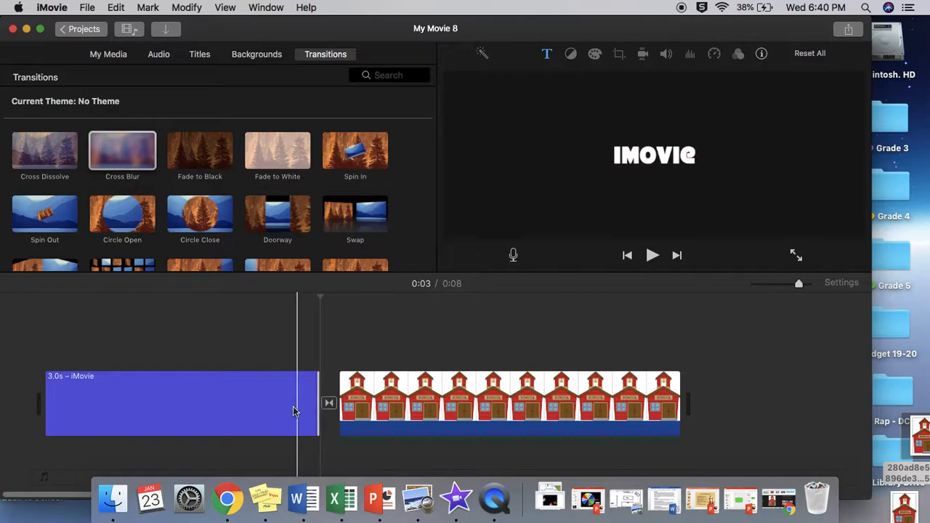
{"action": "left_click", "coordinate": [46, 426]}
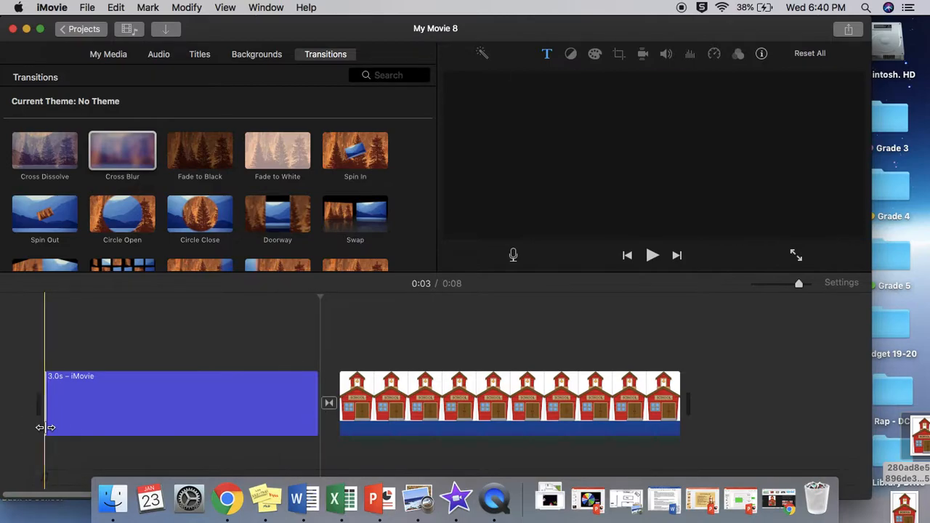
{"action": "key", "text": "space"}
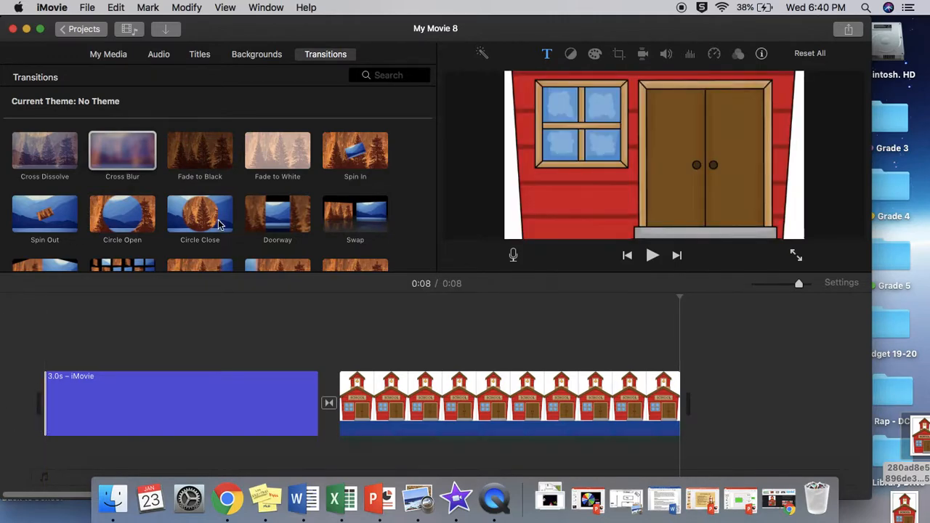
Record a voice-over of about 2.3 s beginning just after the transition, at the start of the schoolhouse picture
{"action": "scroll", "coordinate": [218, 225], "scroll_direction": "down", "scroll_amount": 3}
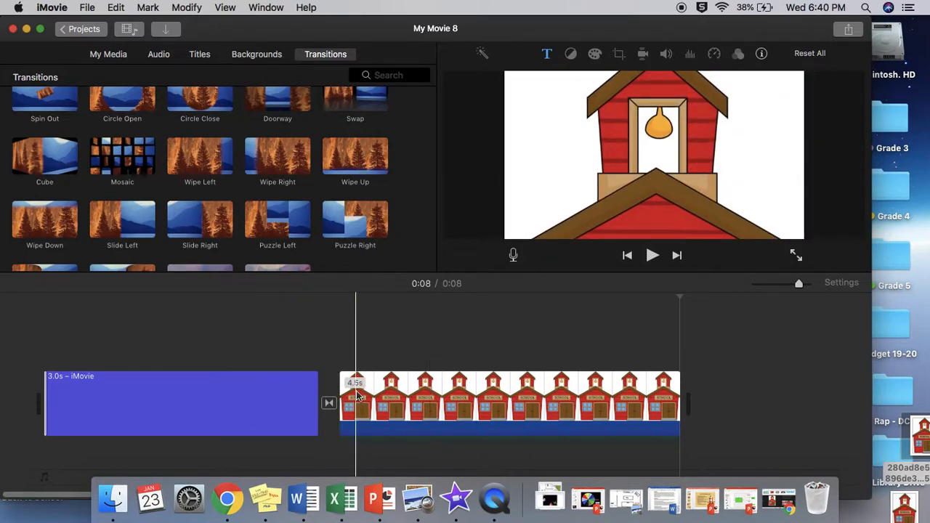
{"action": "left_click", "coordinate": [341, 451]}
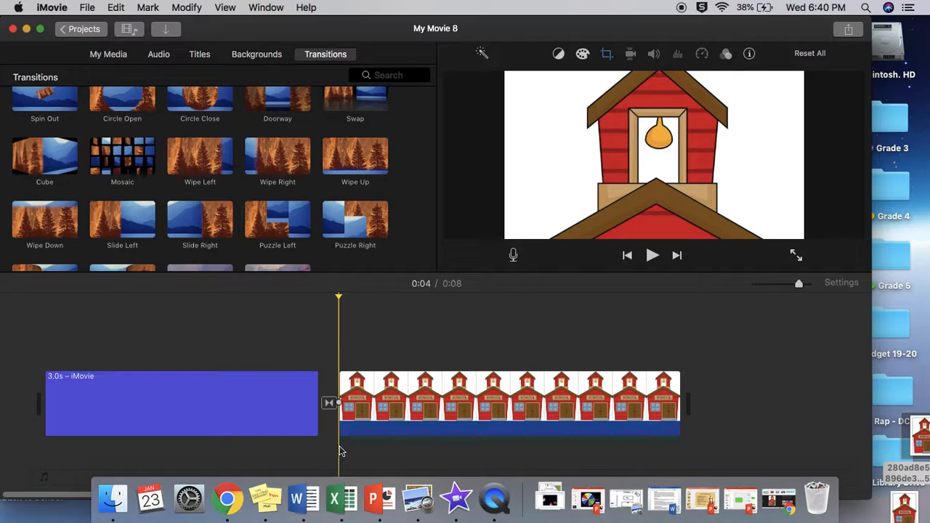
{"action": "left_click", "coordinate": [512, 258]}
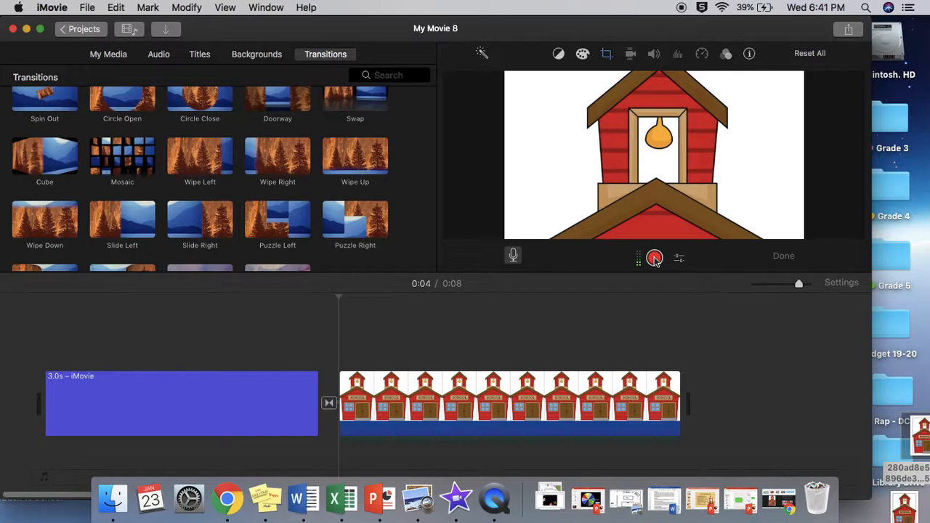
{"action": "left_click", "coordinate": [654, 259]}
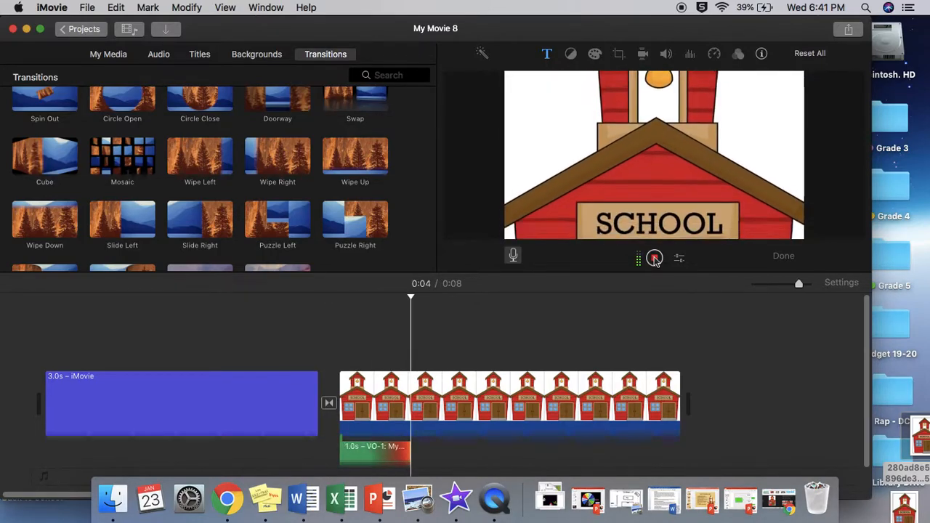
{"action": "left_click", "coordinate": [654, 259]}
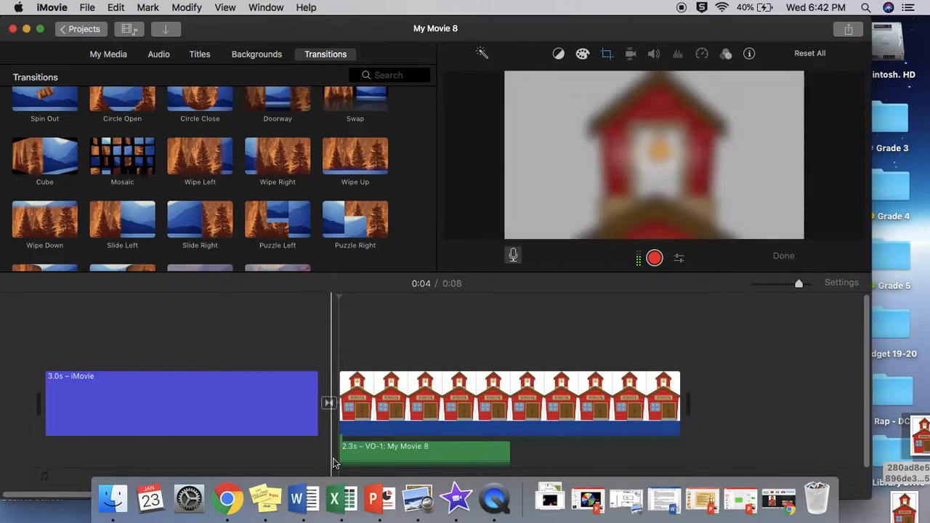
Finish voice-over recording and play the movie from near the end of the title to review the narration
{"action": "left_click", "coordinate": [275, 466]}
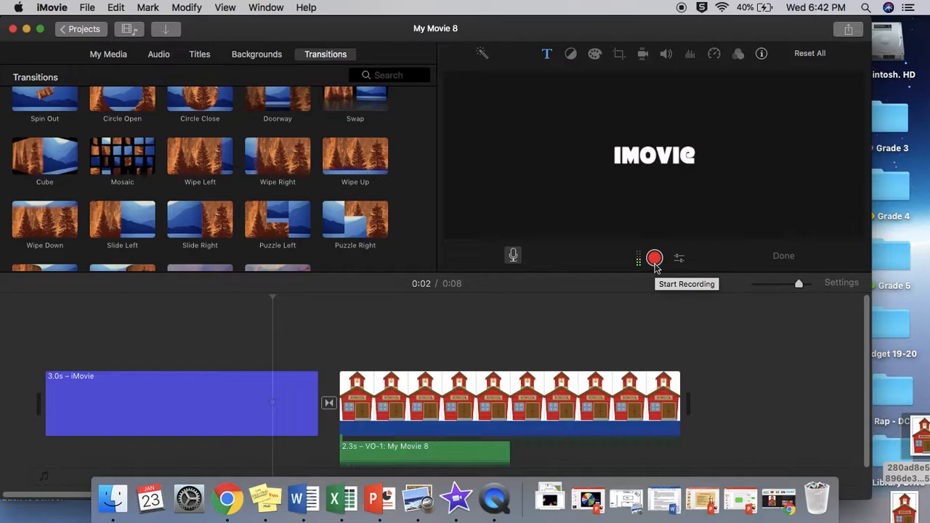
{"action": "left_click", "coordinate": [783, 256]}
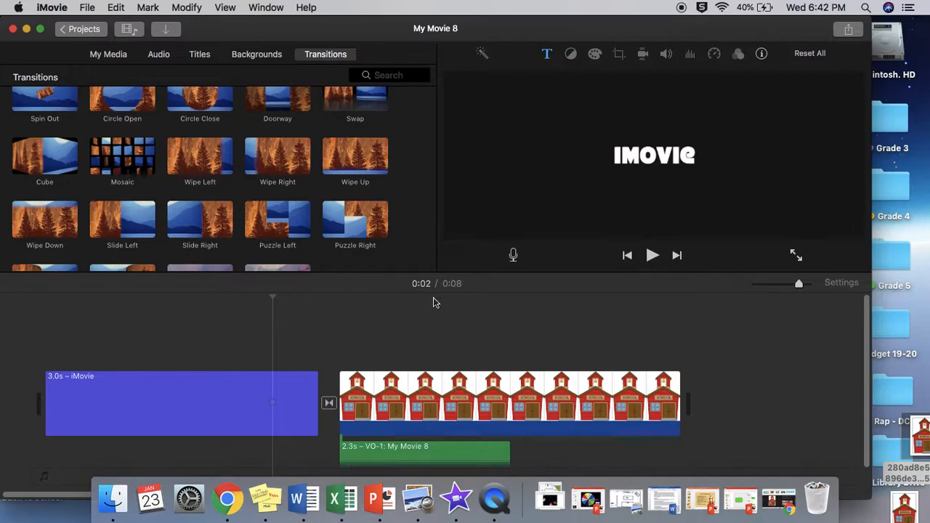
{"action": "left_click", "coordinate": [271, 420]}
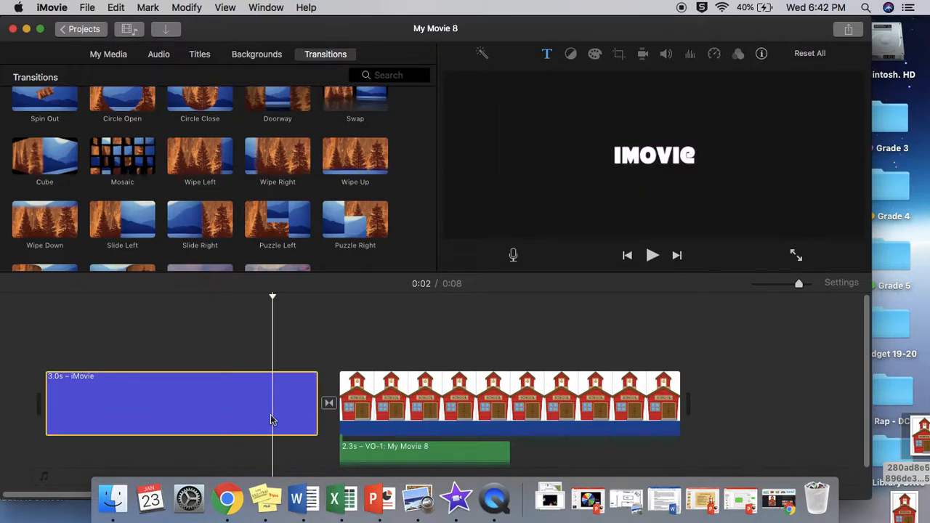
{"action": "key", "text": "space"}
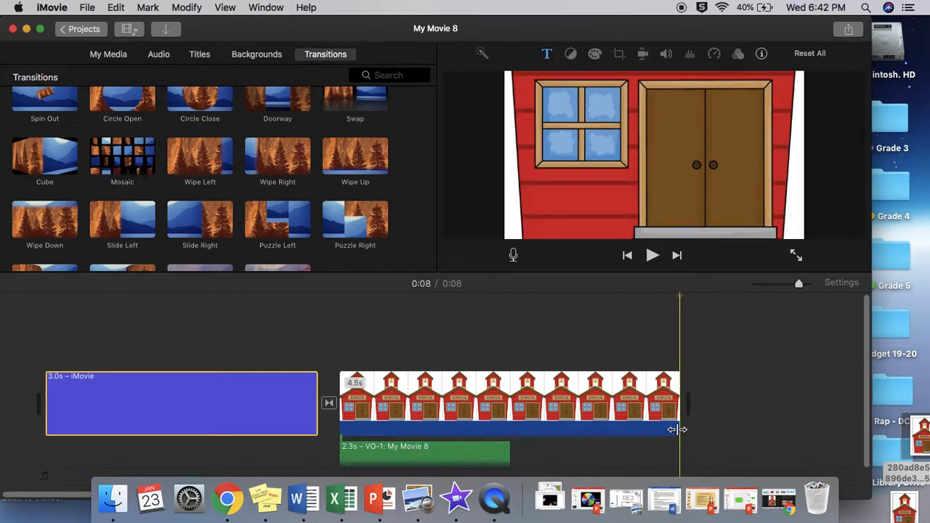
Shorten the end of the schoolhouse picture clip to finish at about the same point as the voice-over
{"action": "left_click_drag", "start_coordinate": [676, 430], "coordinate": [510, 407]}
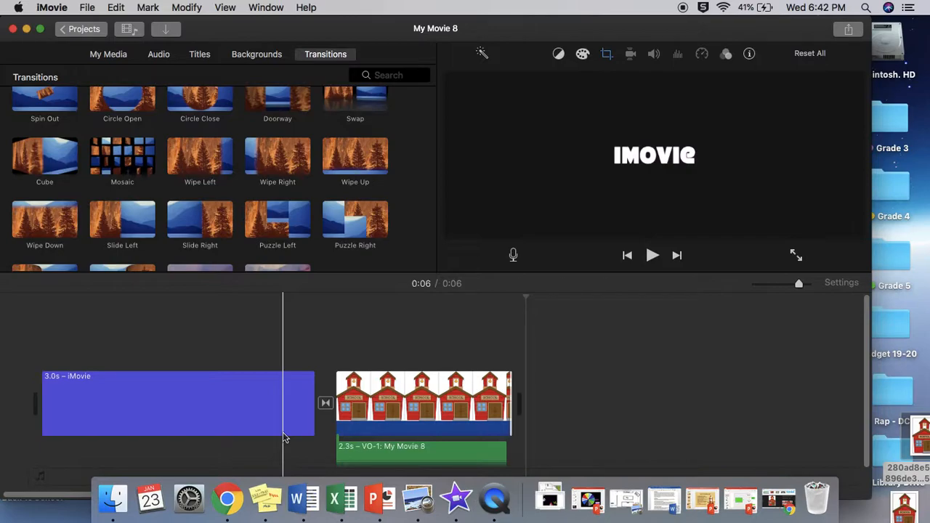
{"action": "left_click", "coordinate": [349, 451]}
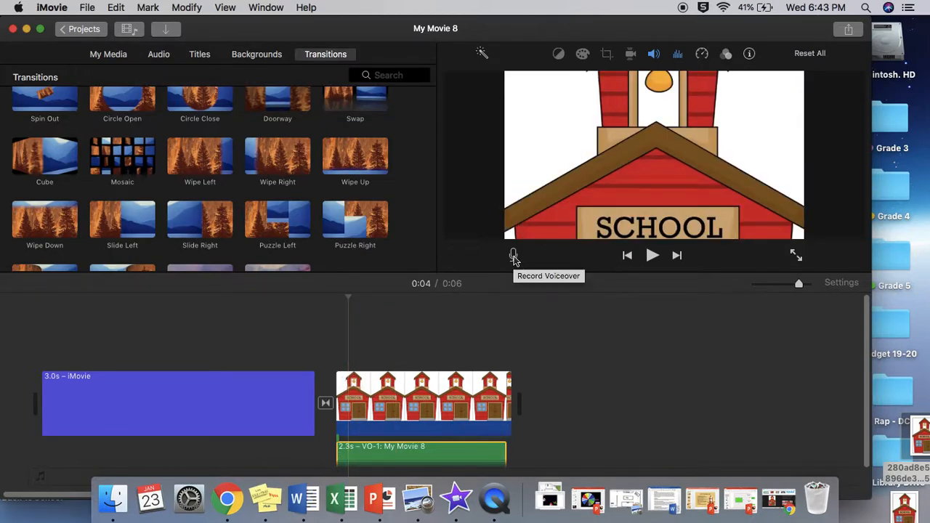
{"action": "left_click", "coordinate": [513, 256]}
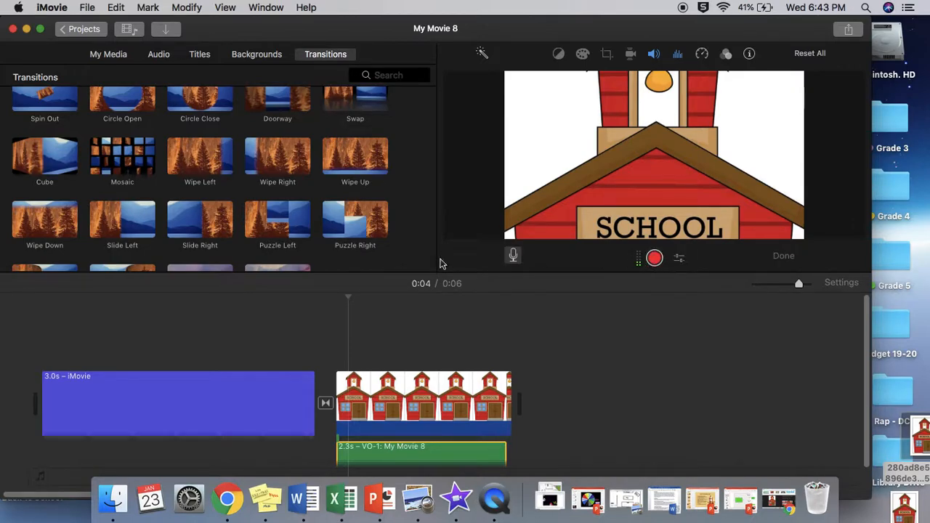
{"action": "left_click", "coordinate": [784, 259]}
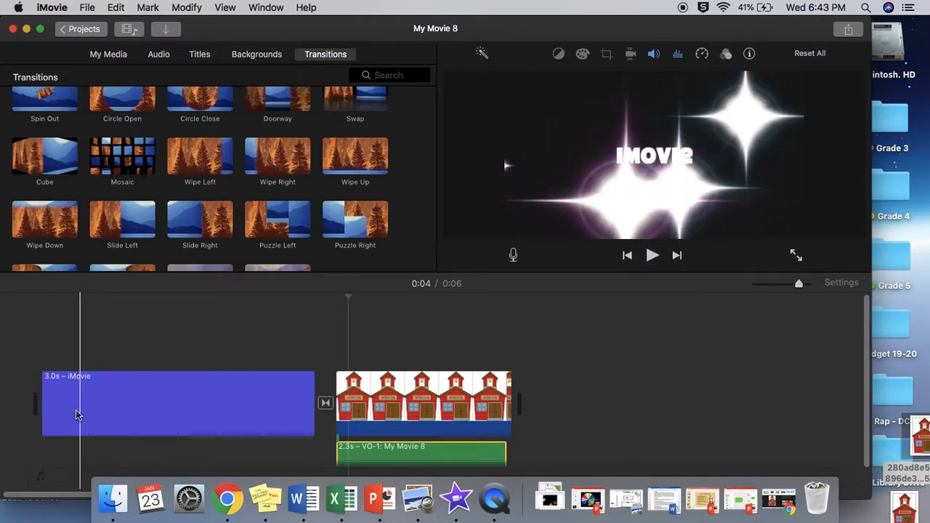
{"action": "left_click", "coordinate": [41, 418]}
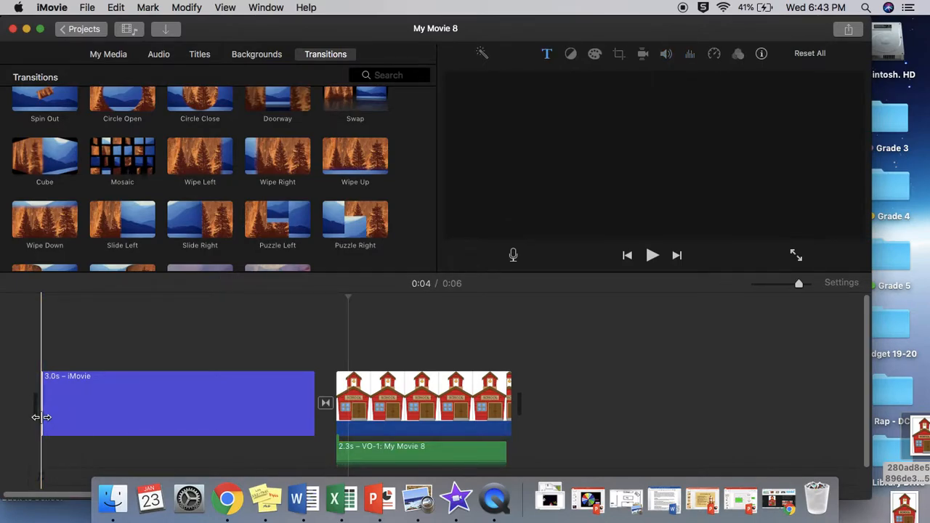
{"action": "left_click", "coordinate": [39, 451]}
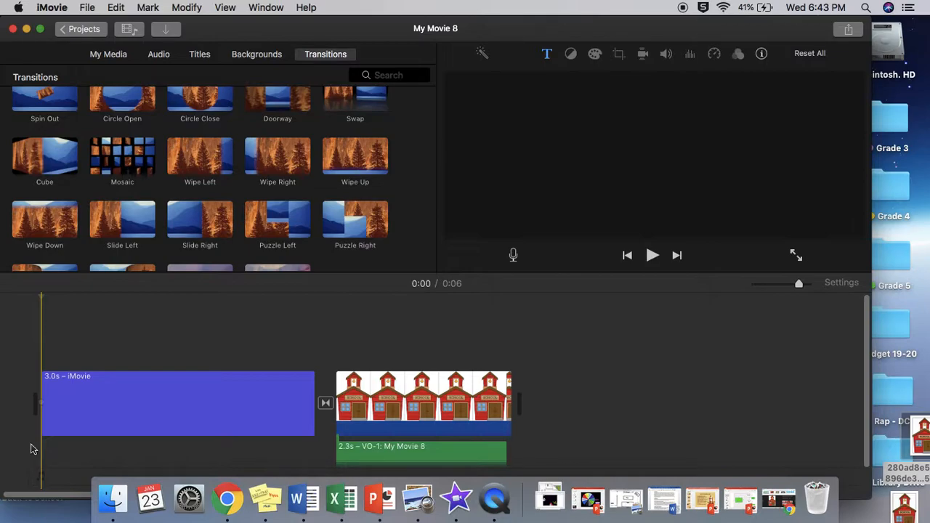
Record a webcam clip of about 4.6 s with the FaceTime HD Camera into Project Media and close the import window
{"action": "left_click_drag", "start_coordinate": [295, 28], "coordinate": [332, 16]}
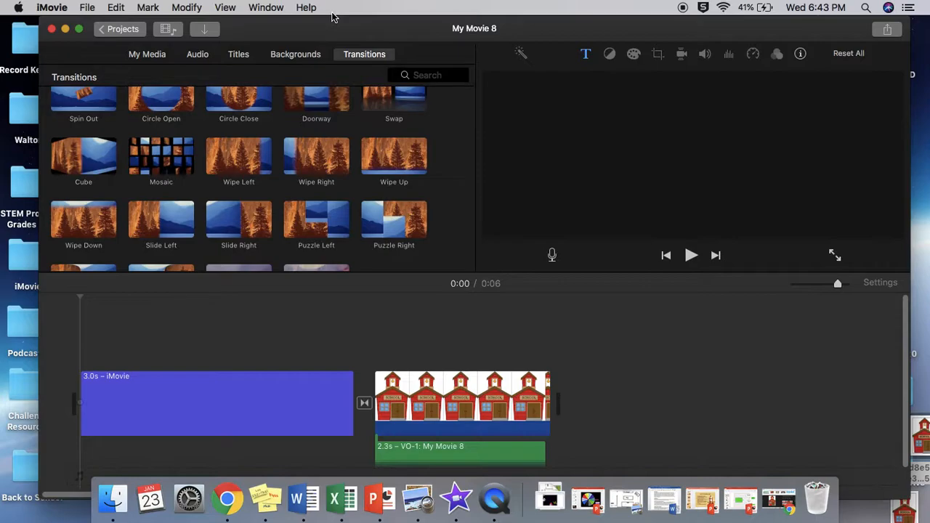
{"action": "left_click", "coordinate": [204, 33]}
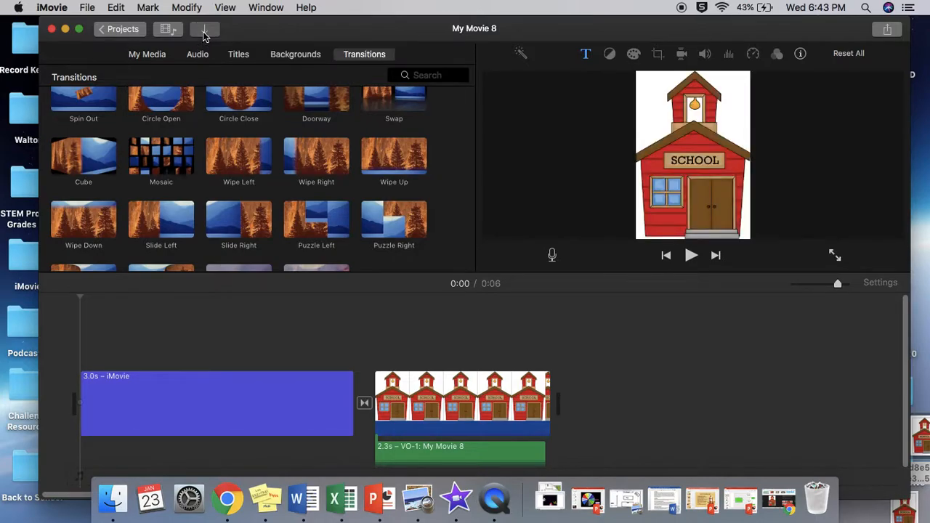
{"action": "left_click", "coordinate": [204, 33]}
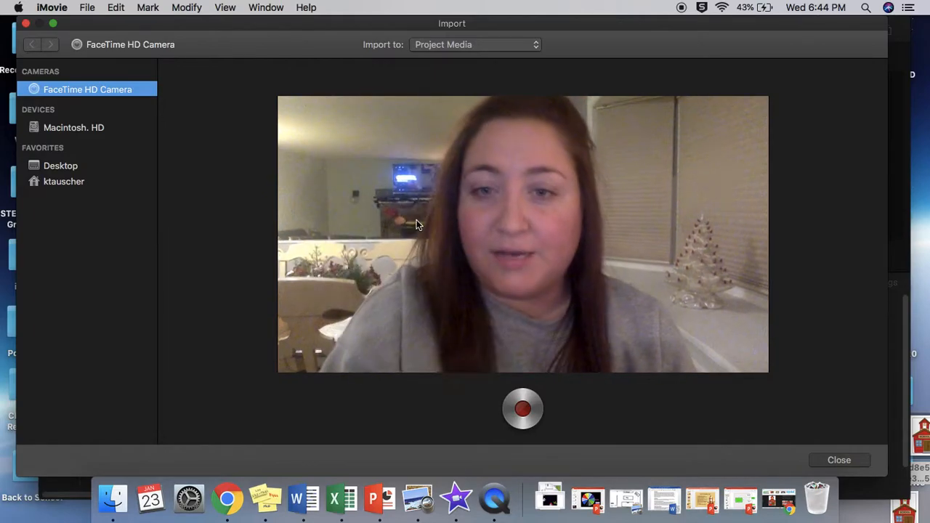
{"action": "left_click", "coordinate": [521, 409]}
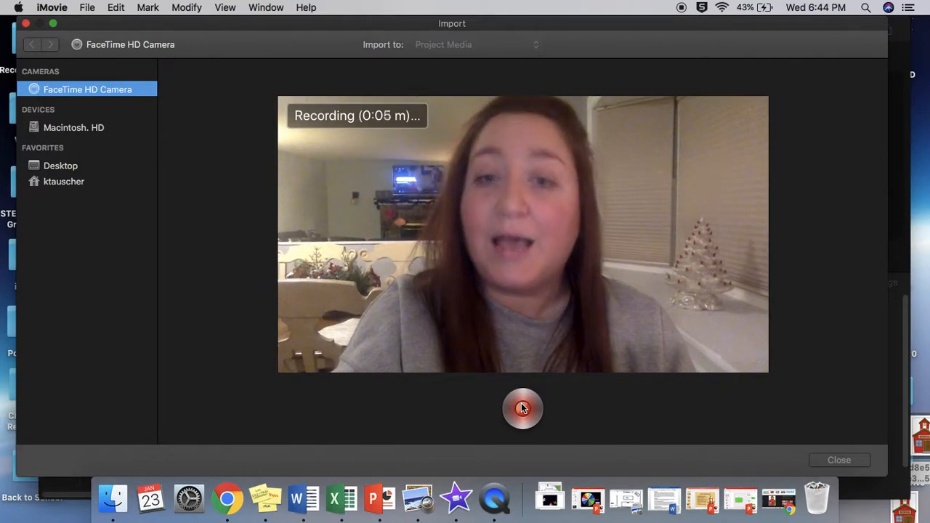
{"action": "left_click", "coordinate": [523, 408]}
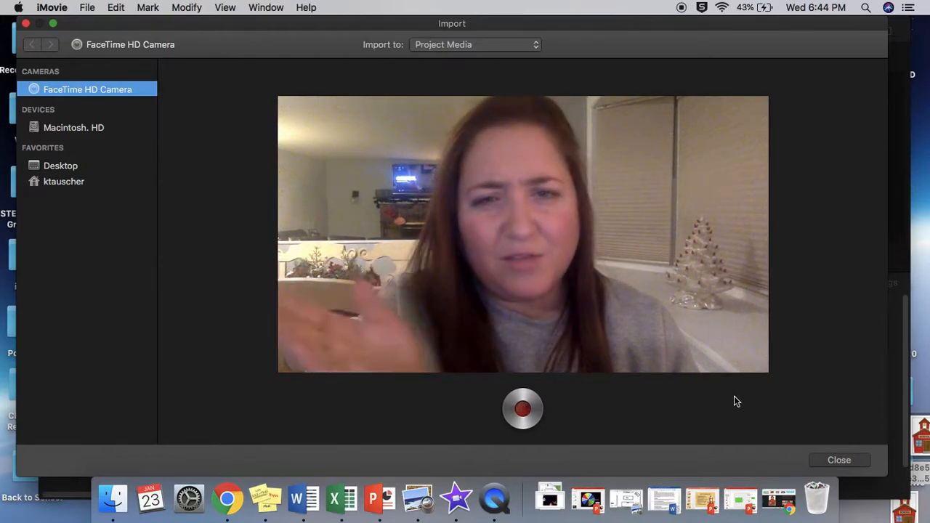
{"action": "left_click", "coordinate": [830, 458]}
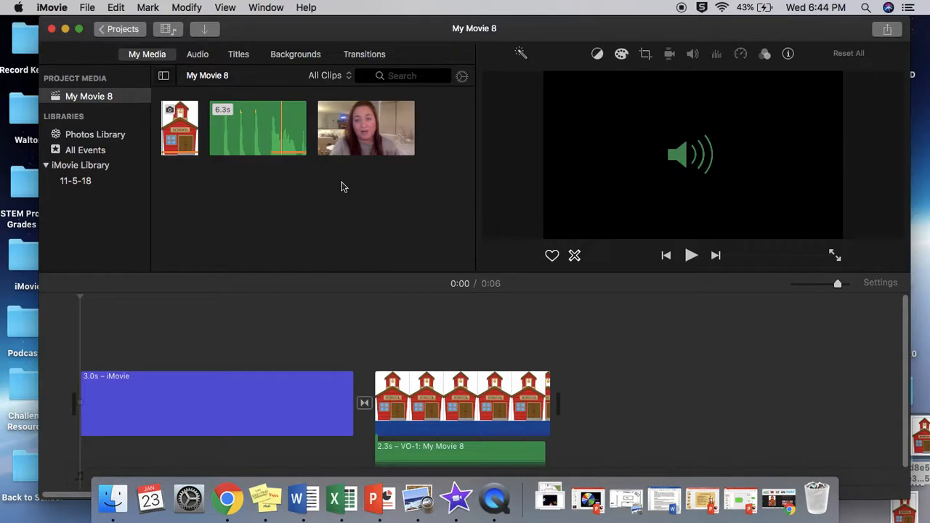
Place the recorded webcam clip after the schoolhouse picture and add the Wipe Right transition between them
{"action": "left_click", "coordinate": [326, 137]}
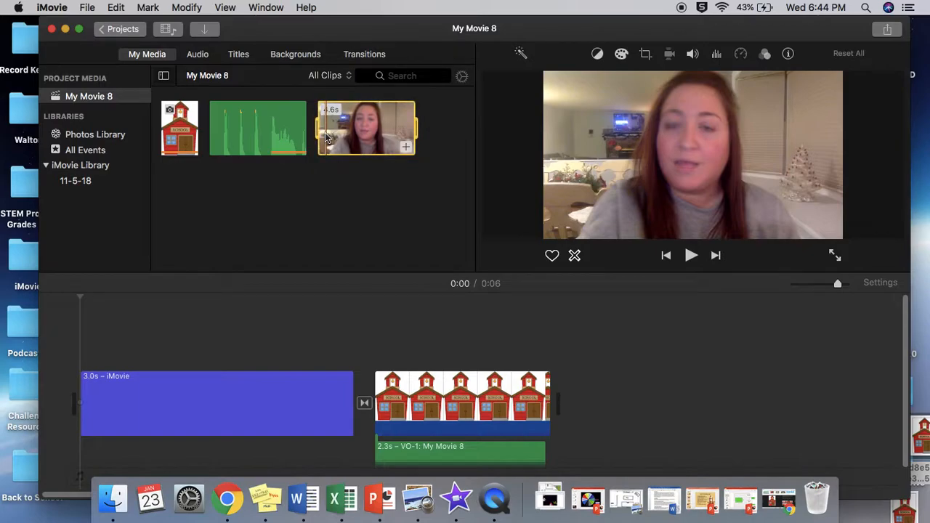
{"action": "left_click_drag", "start_coordinate": [326, 137], "coordinate": [572, 406]}
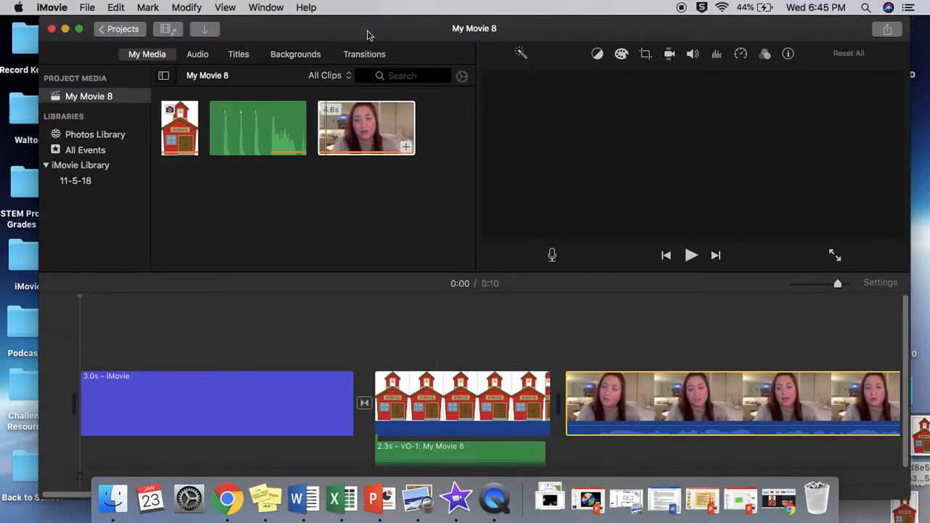
{"action": "left_click", "coordinate": [368, 55]}
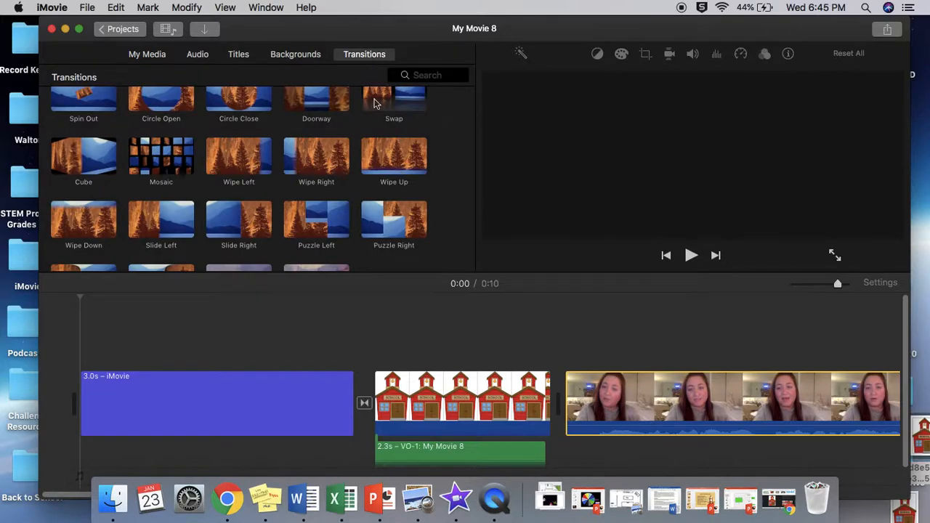
{"action": "left_click", "coordinate": [295, 163]}
{"action": "left_click_drag", "start_coordinate": [295, 162], "coordinate": [489, 405]}
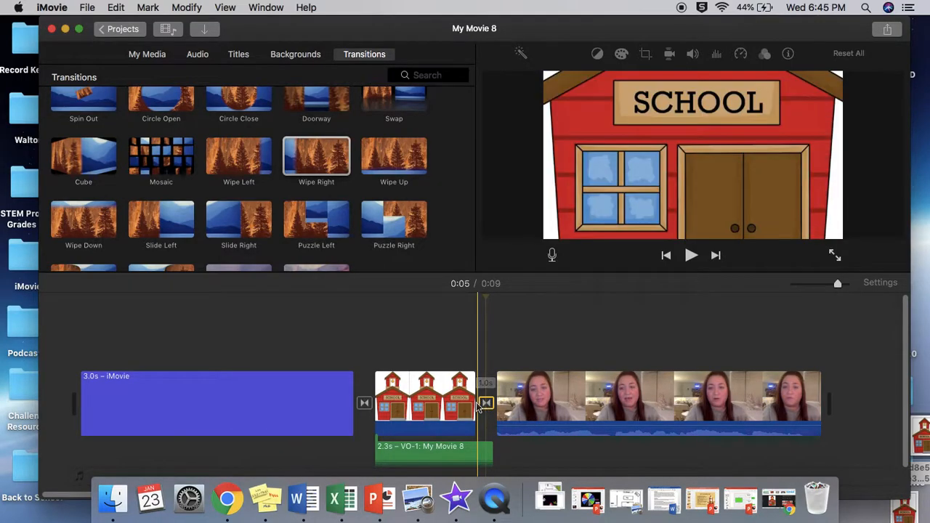
Lengthen the end of the schoolhouse picture clip to nearly match the voice-over and play the movie from the start
{"action": "left_click", "coordinate": [474, 404]}
{"action": "left_click_drag", "start_coordinate": [474, 404], "coordinate": [513, 408]}
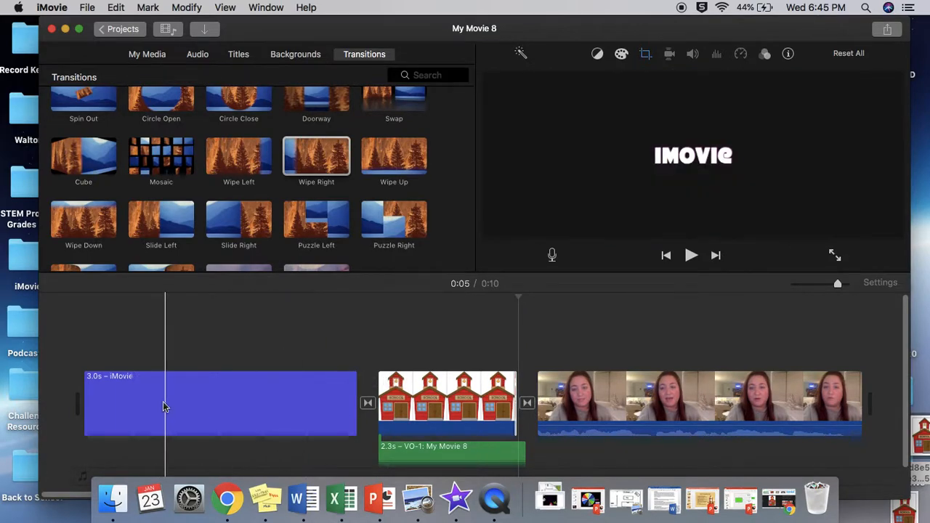
{"action": "left_click", "coordinate": [82, 427]}
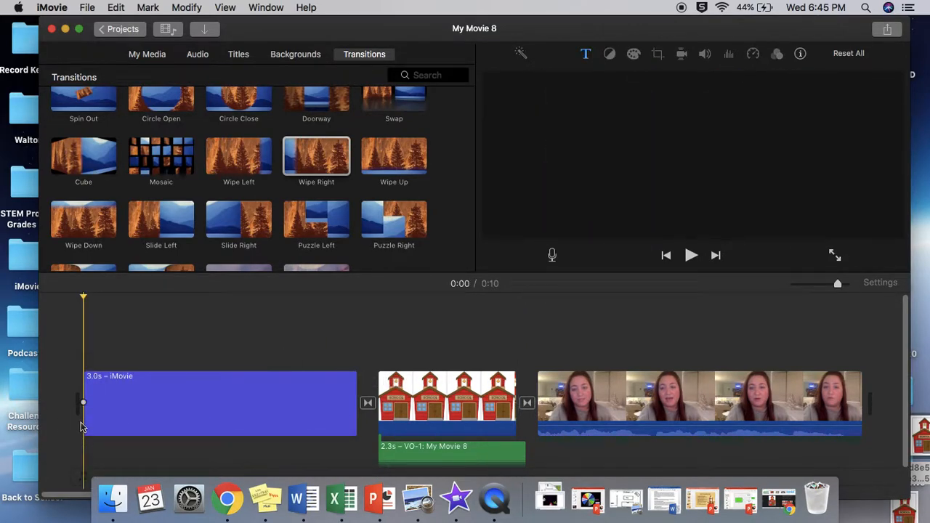
{"action": "key", "text": "space"}
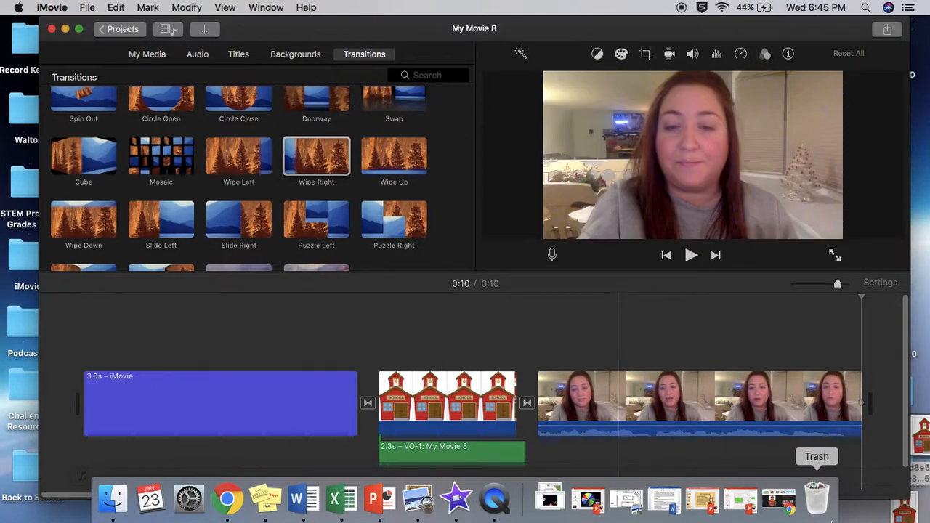
Trim the end of the webcam clip to a length of 3.5 s and play its last part
{"action": "left_click_drag", "start_coordinate": [864, 396], "coordinate": [851, 397]}
{"action": "left_click", "coordinate": [821, 425]}
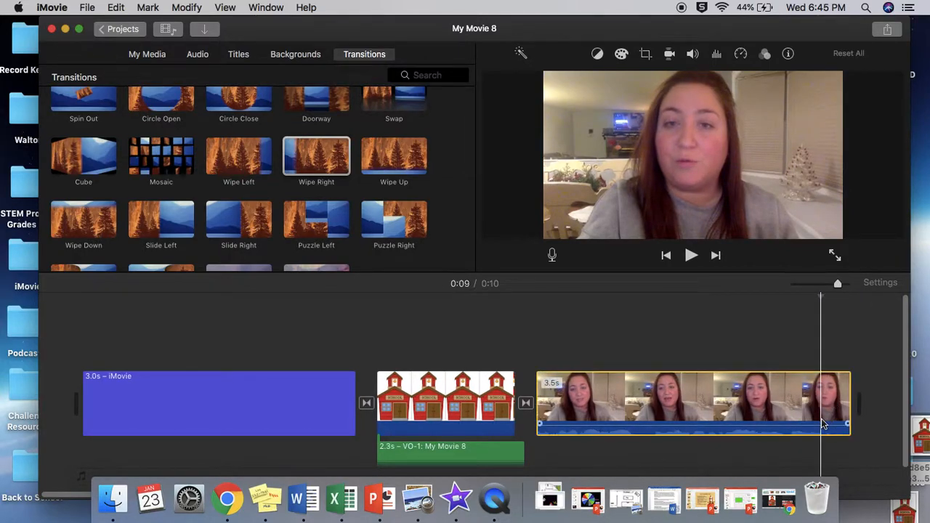
{"action": "key", "text": "space"}
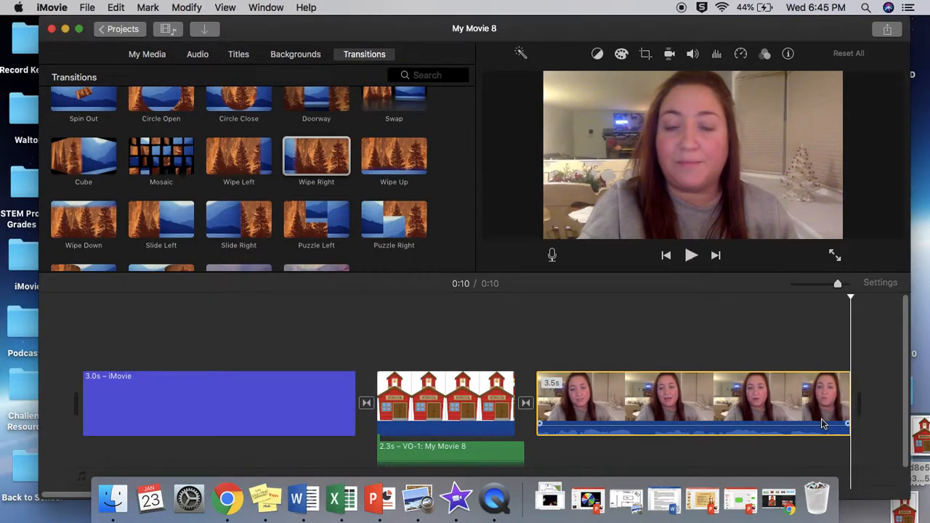